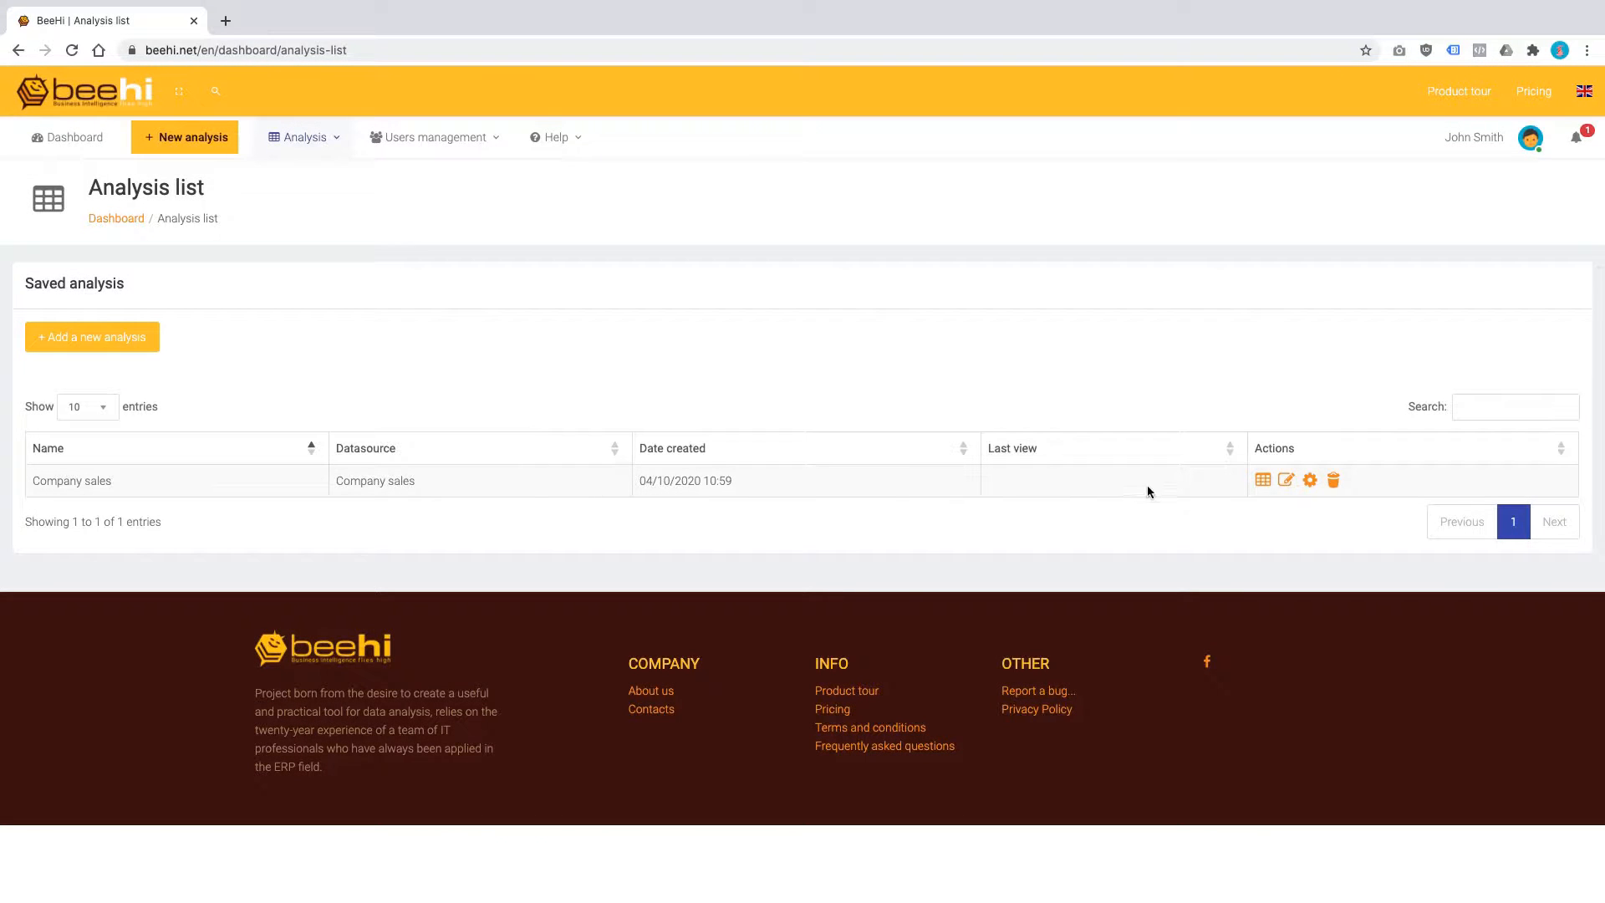
Step: Open the saved Company sales analysis and add Year and Month as column dimensions, in that order
left_click(1262, 482)
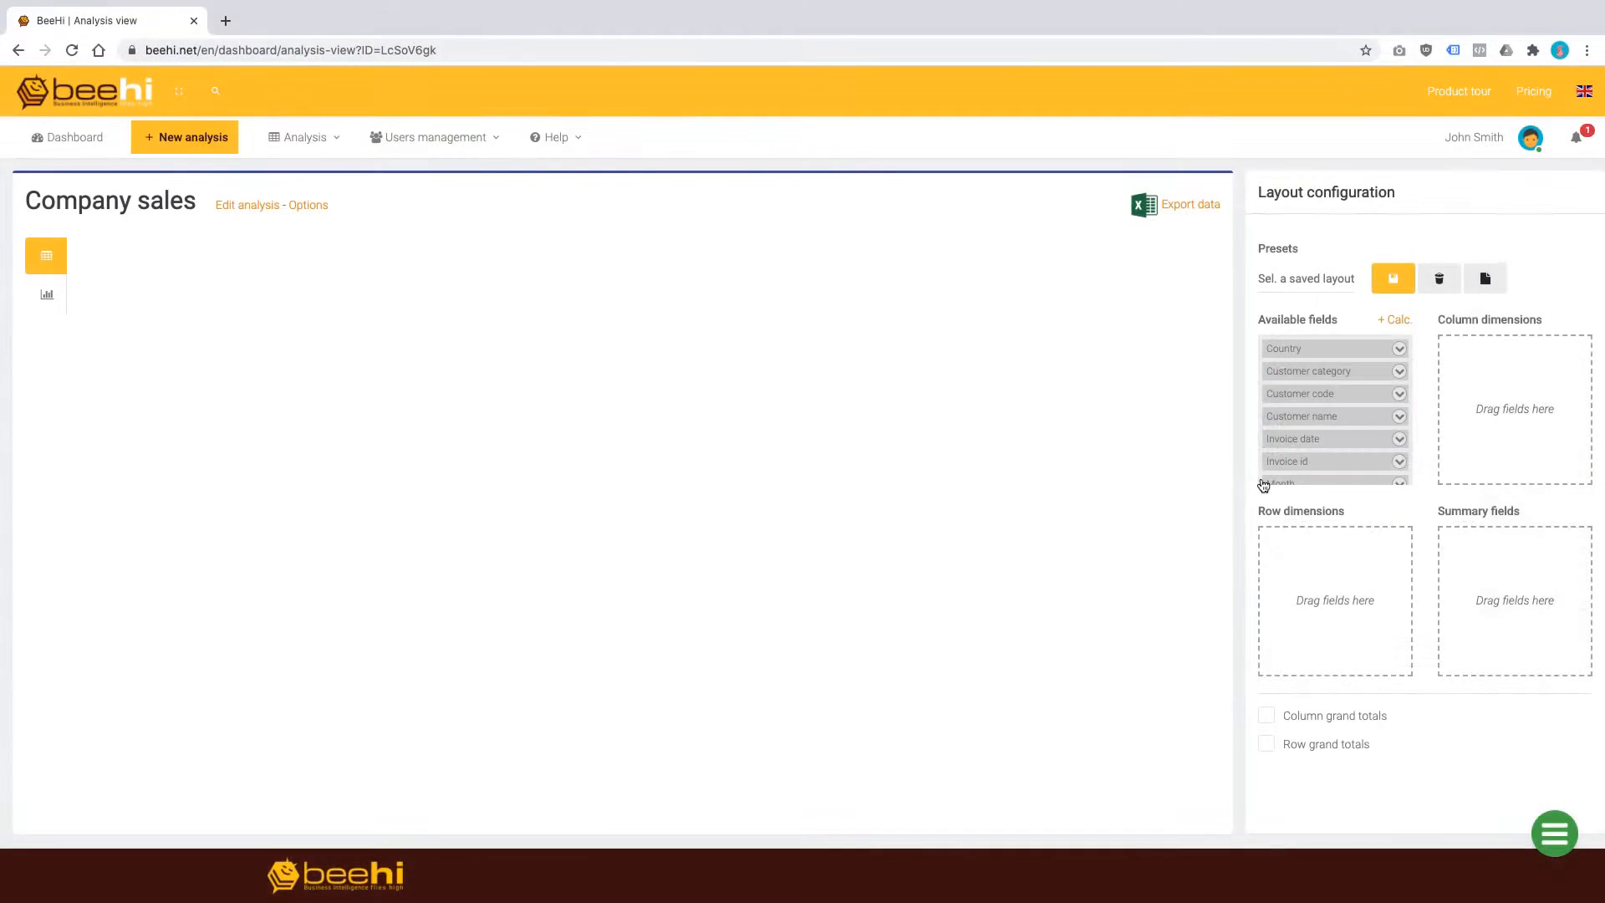
scroll(1338, 398, "down", 4)
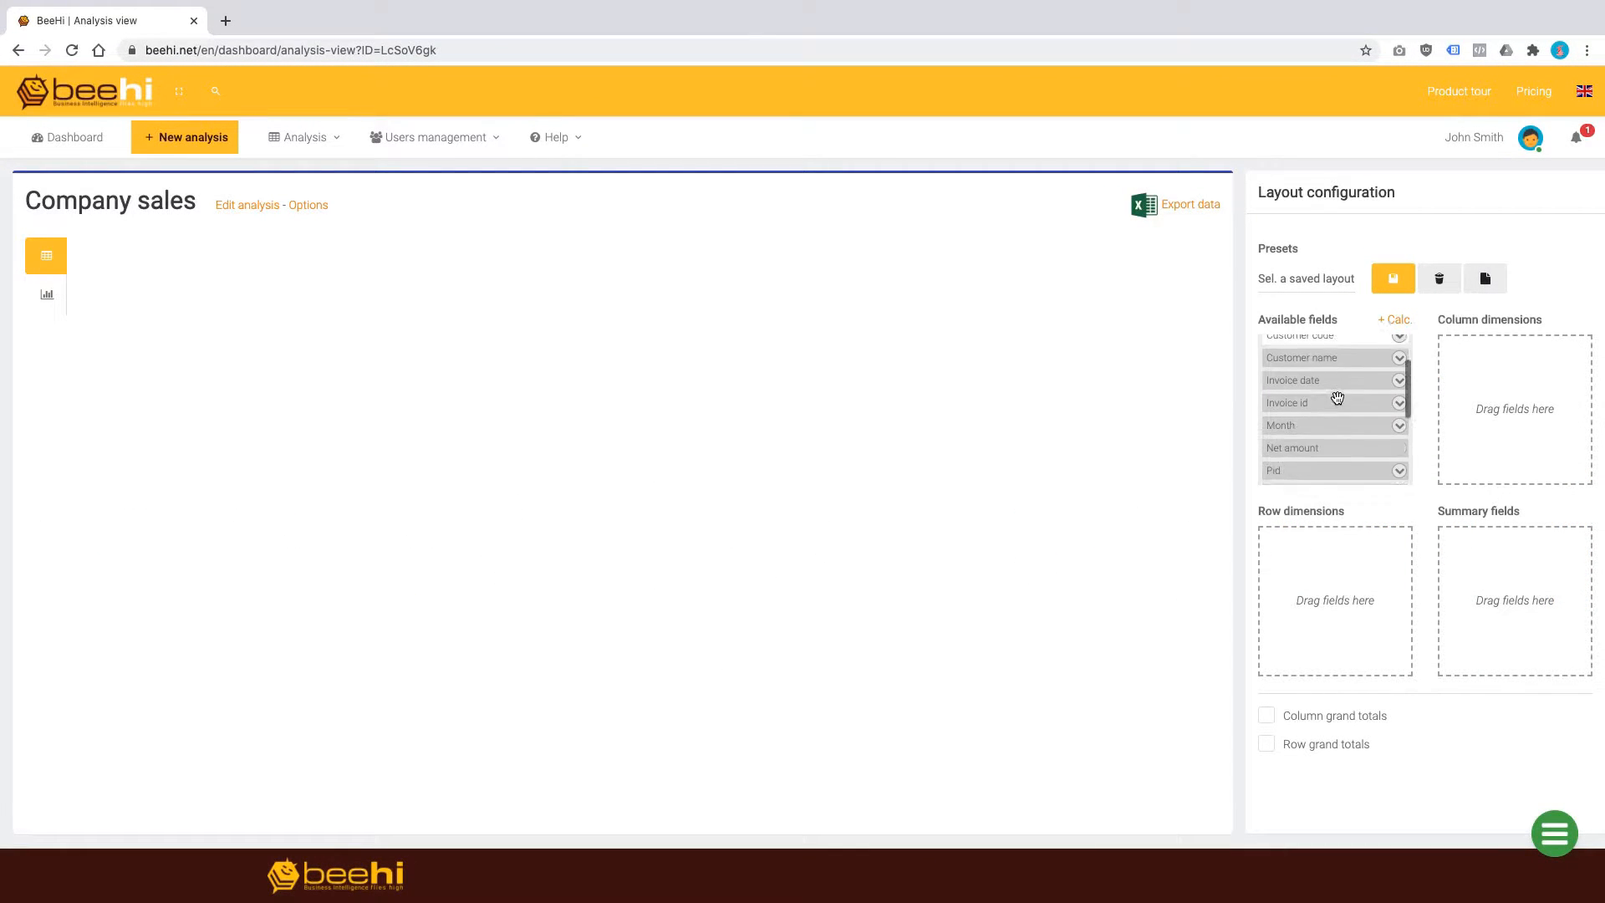
scroll(1338, 398, "down", 3)
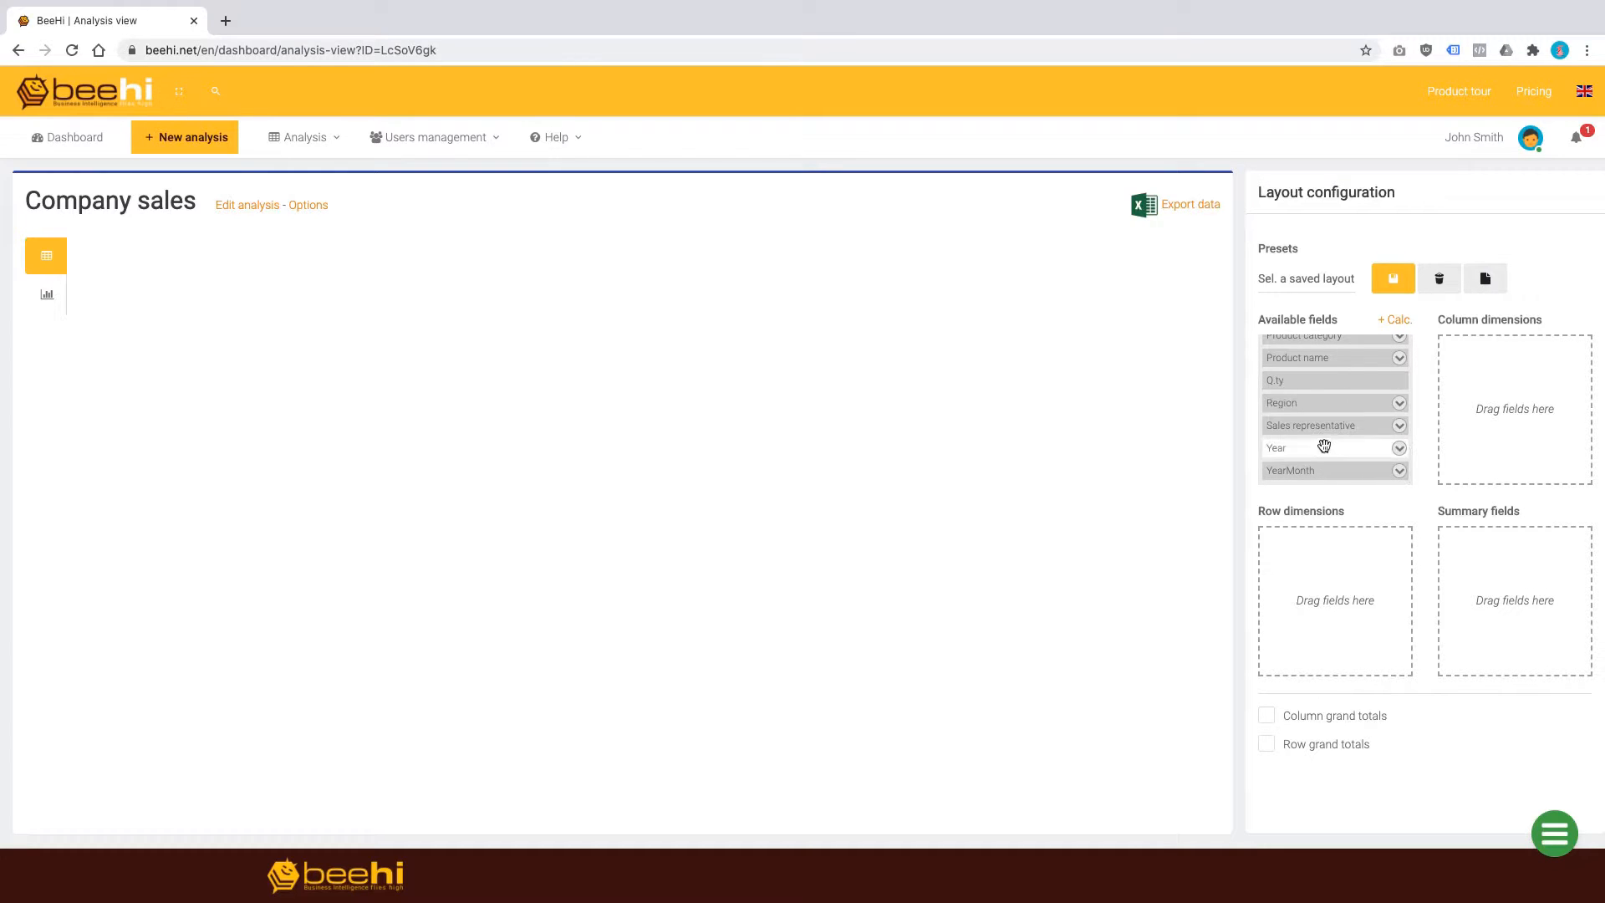
left_click_drag(1326, 444, 1498, 382)
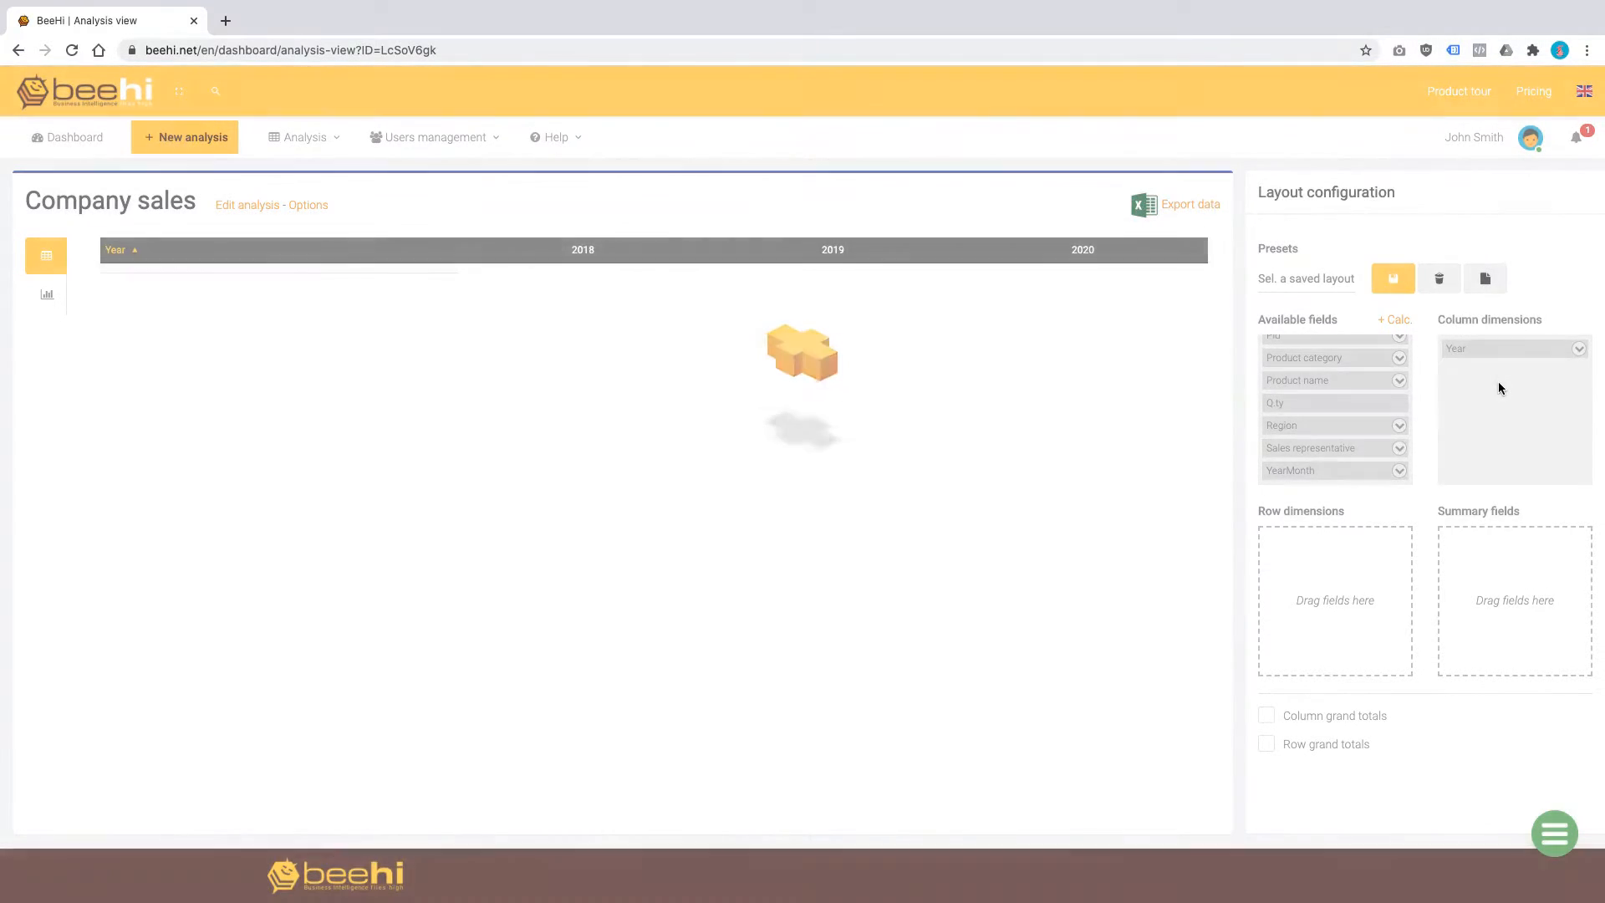
scroll(1326, 406, "up", 3)
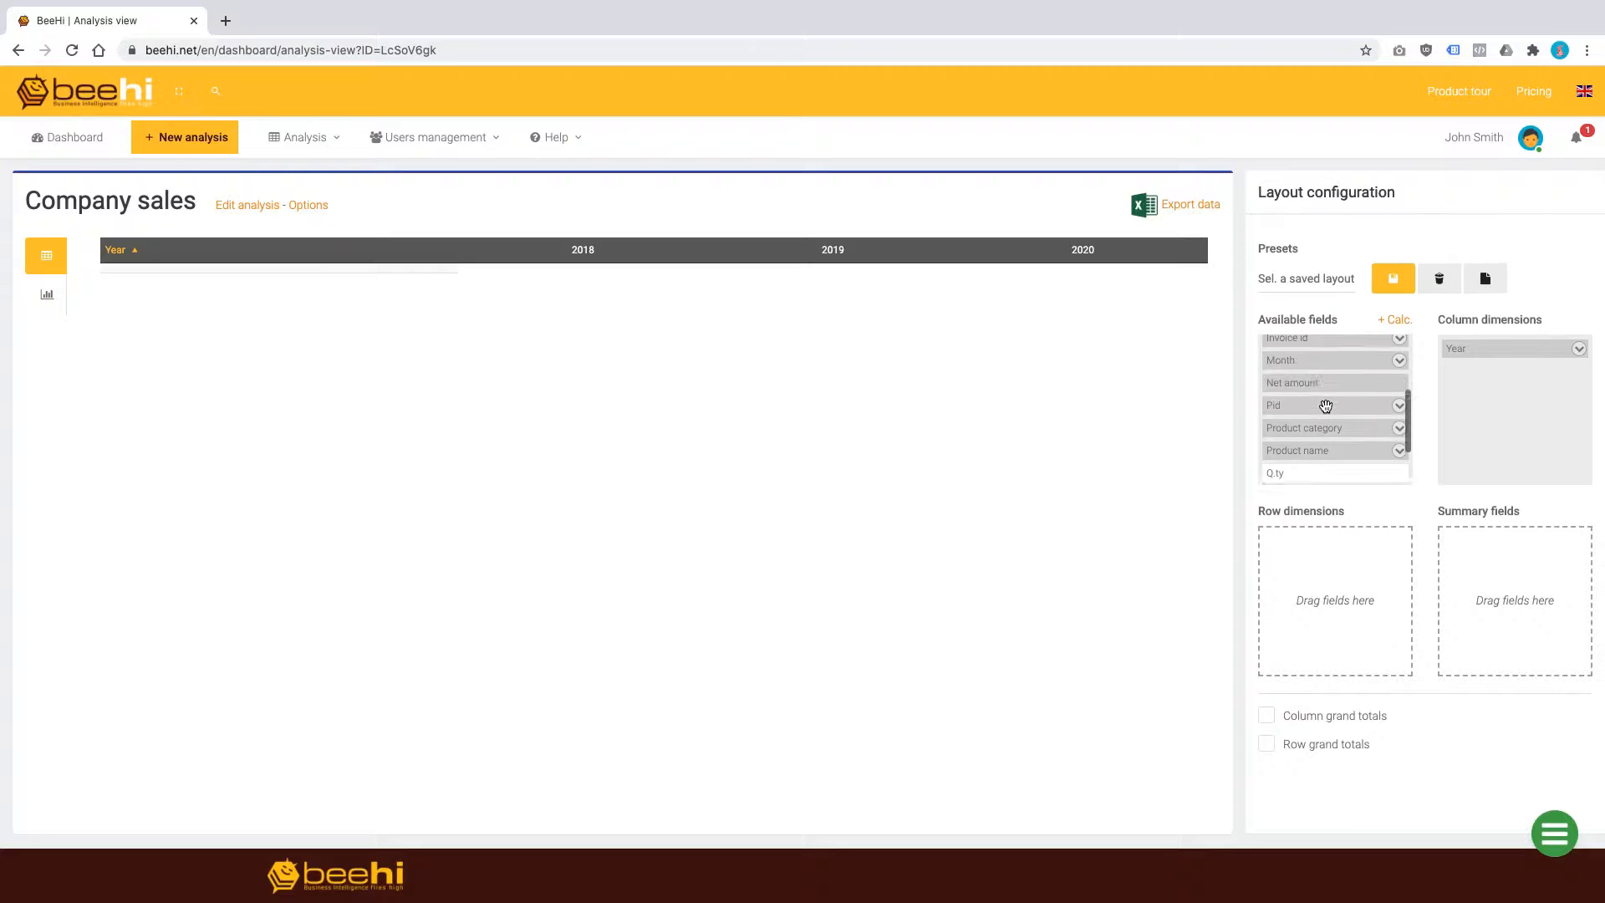
left_click_drag(1326, 406, 1518, 388)
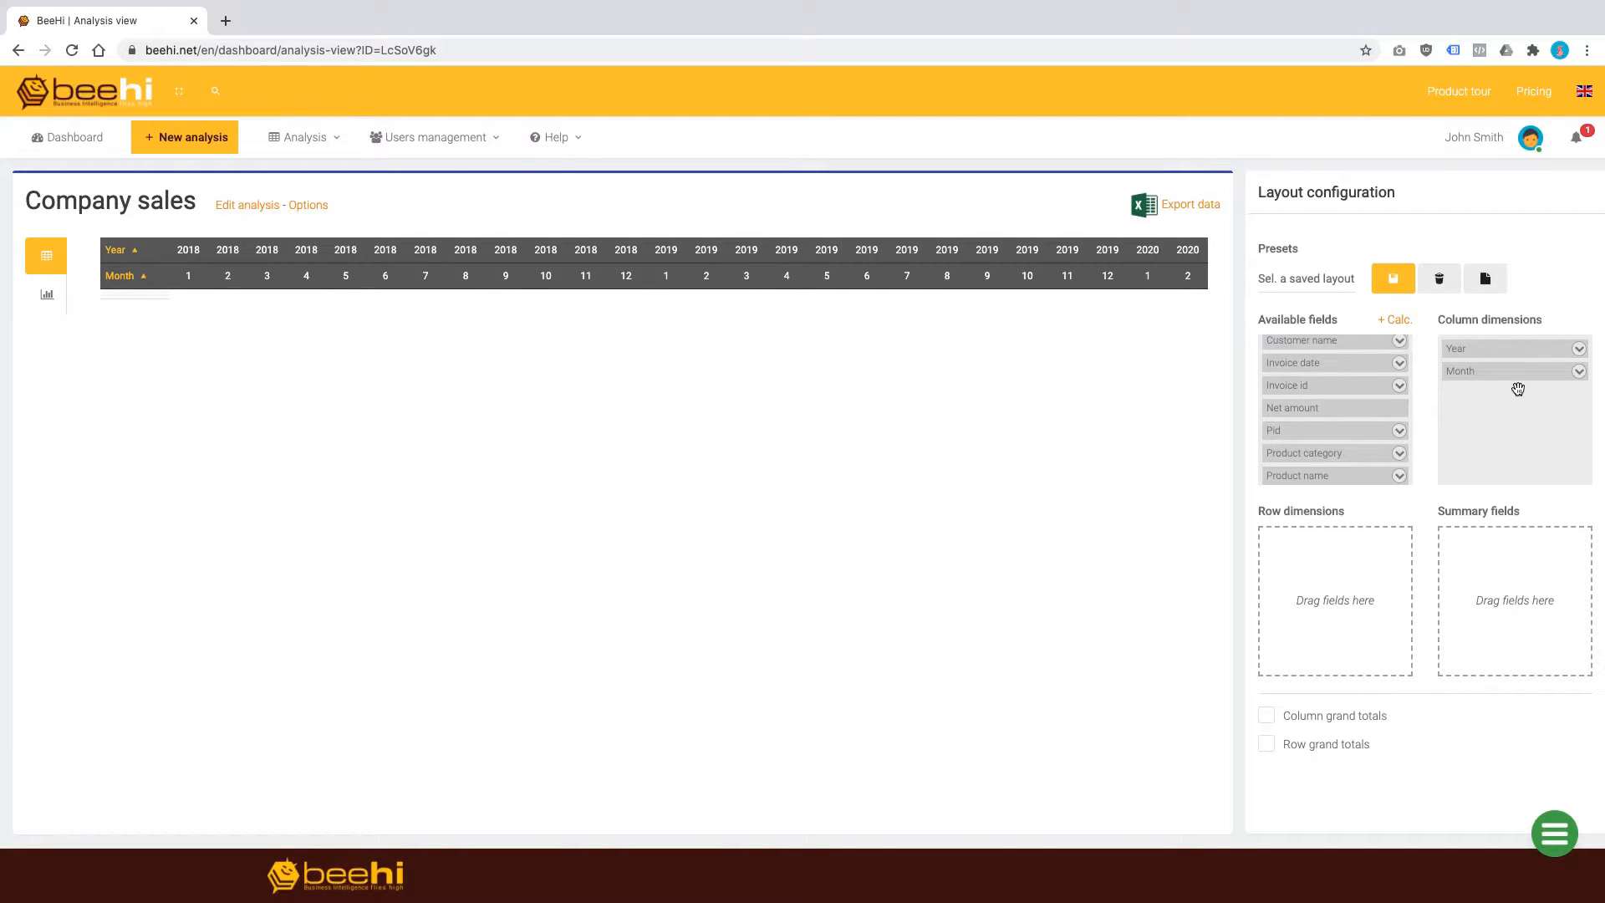
Step: Filter the Year column dimension to exclude 2020, keeping only 2018 and 2019
left_click(1580, 352)
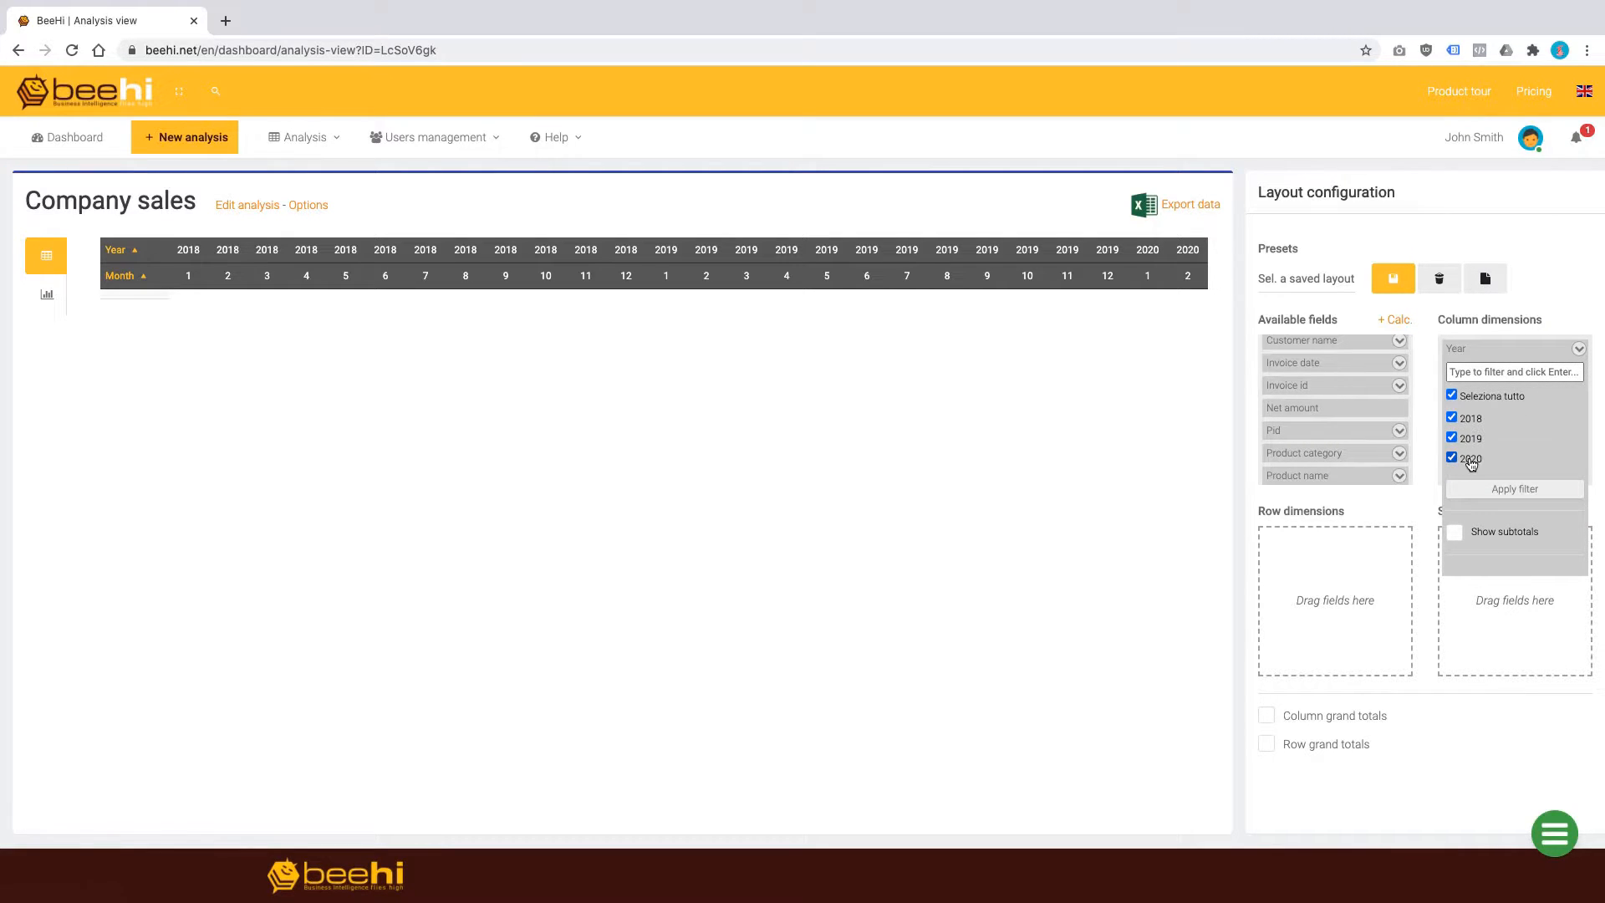
left_click(1472, 462)
left_click(1498, 488)
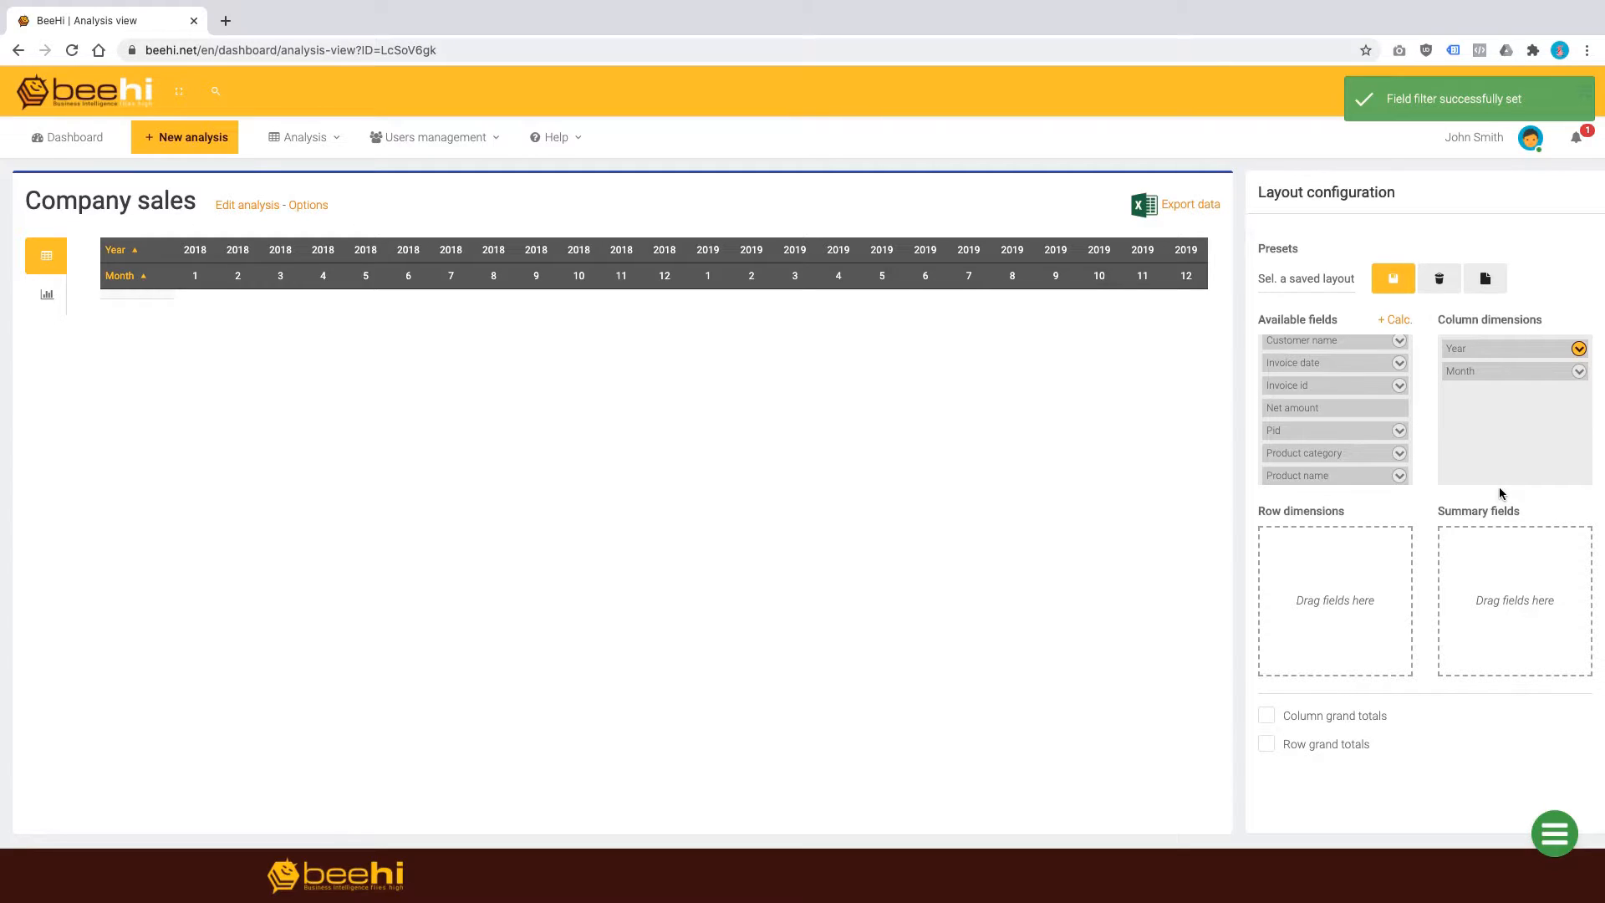
Step: Filter the Month column dimension to months 1 through 6 only
left_click(1579, 371)
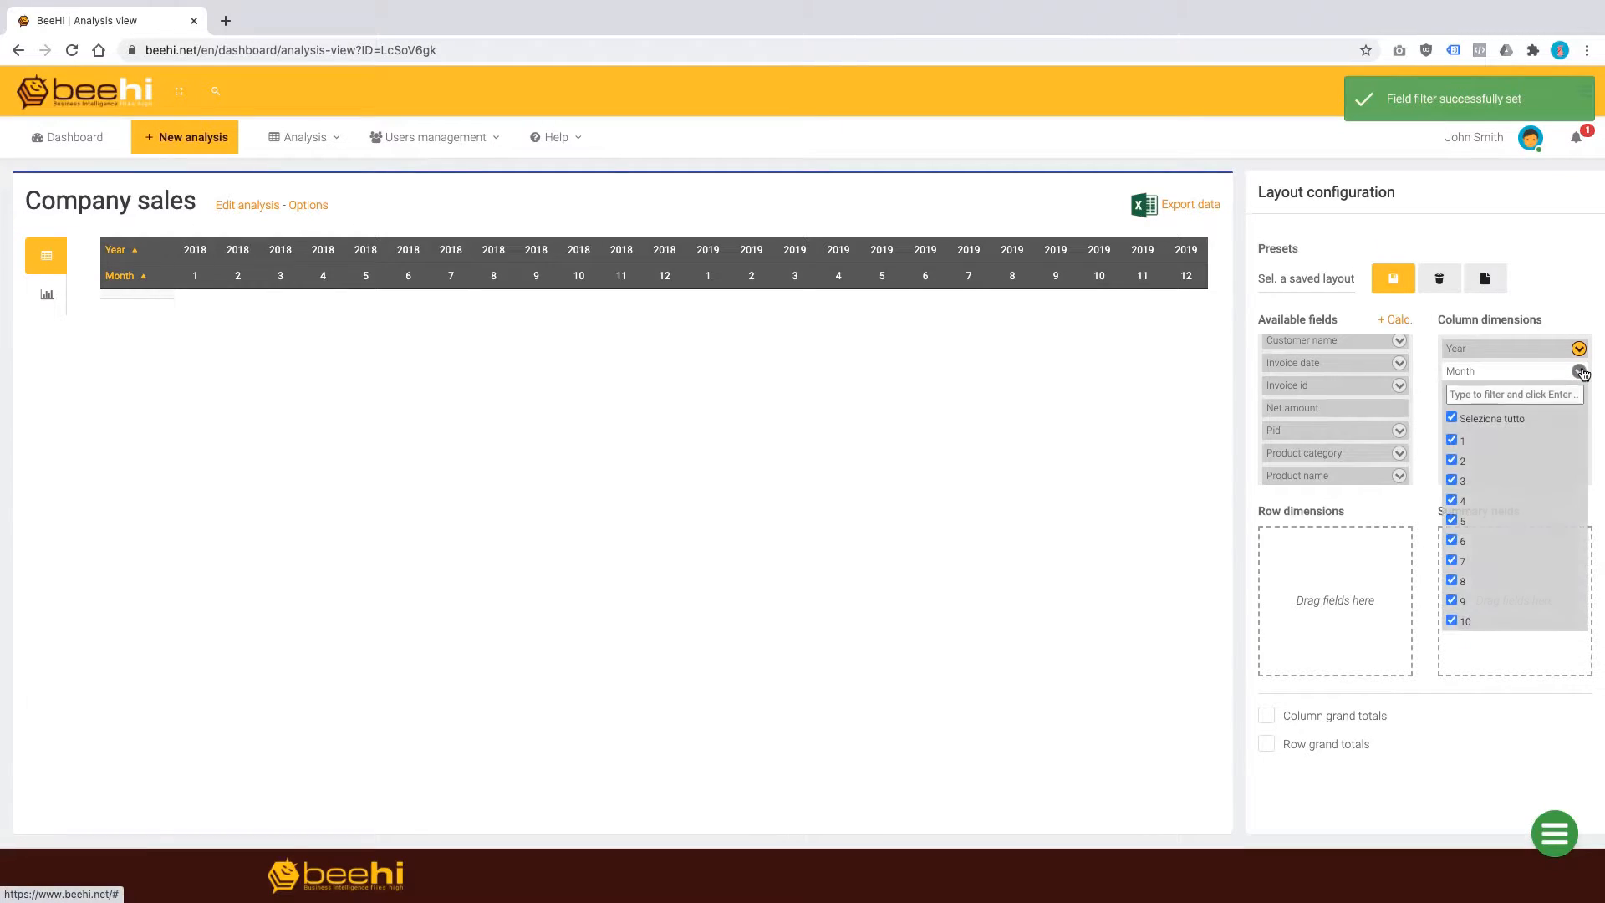
left_click(1453, 417)
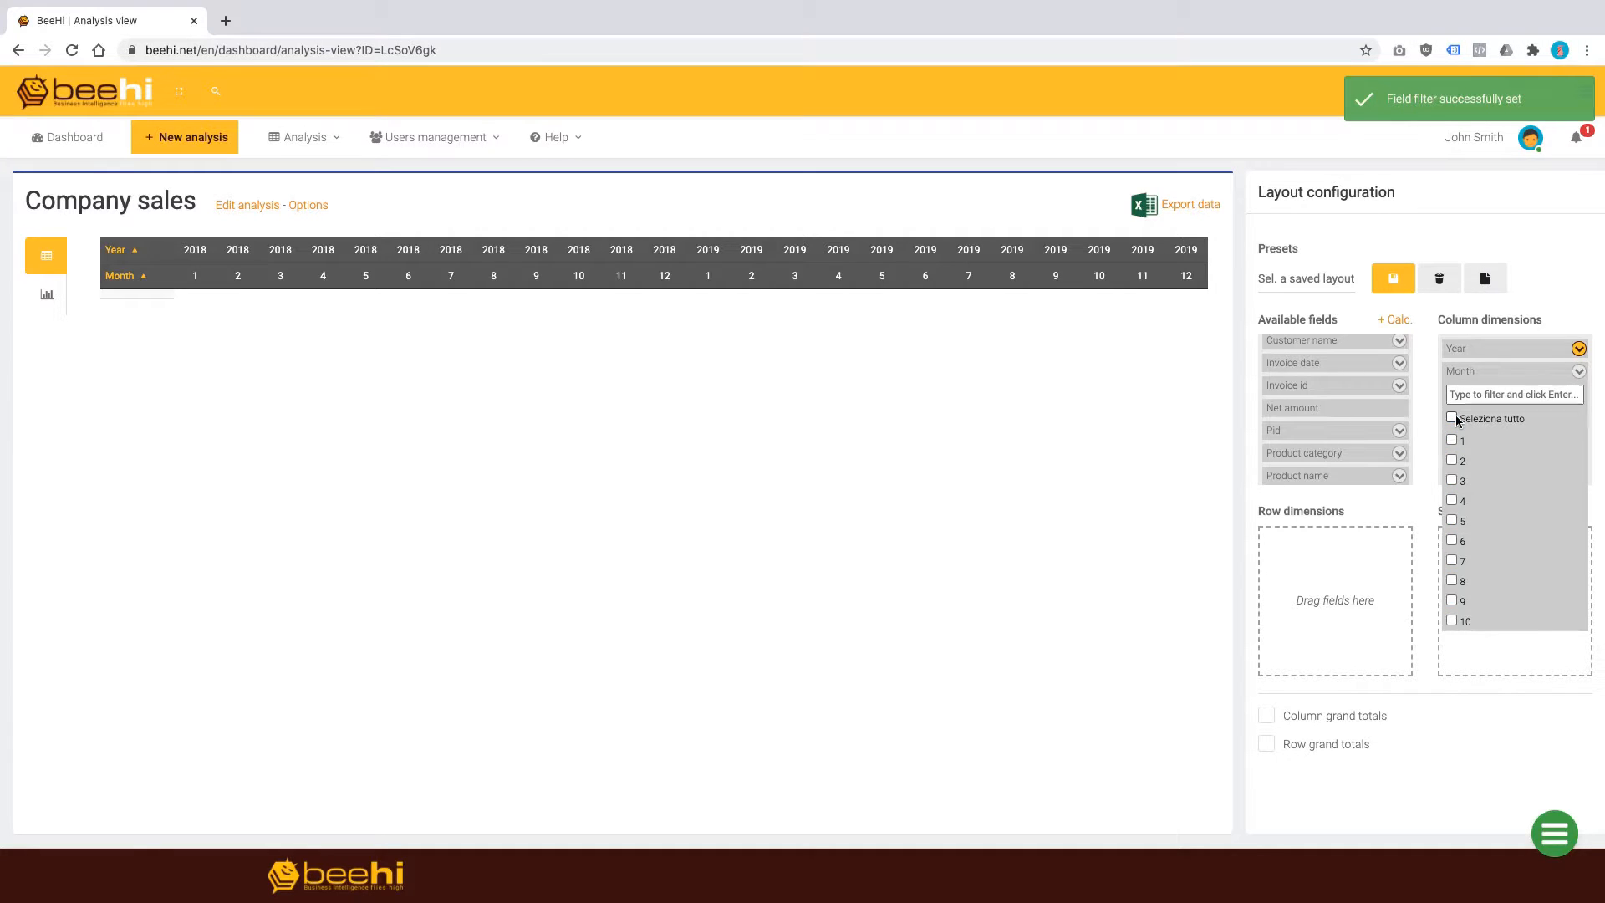
left_click(1452, 440)
left_click(1452, 460)
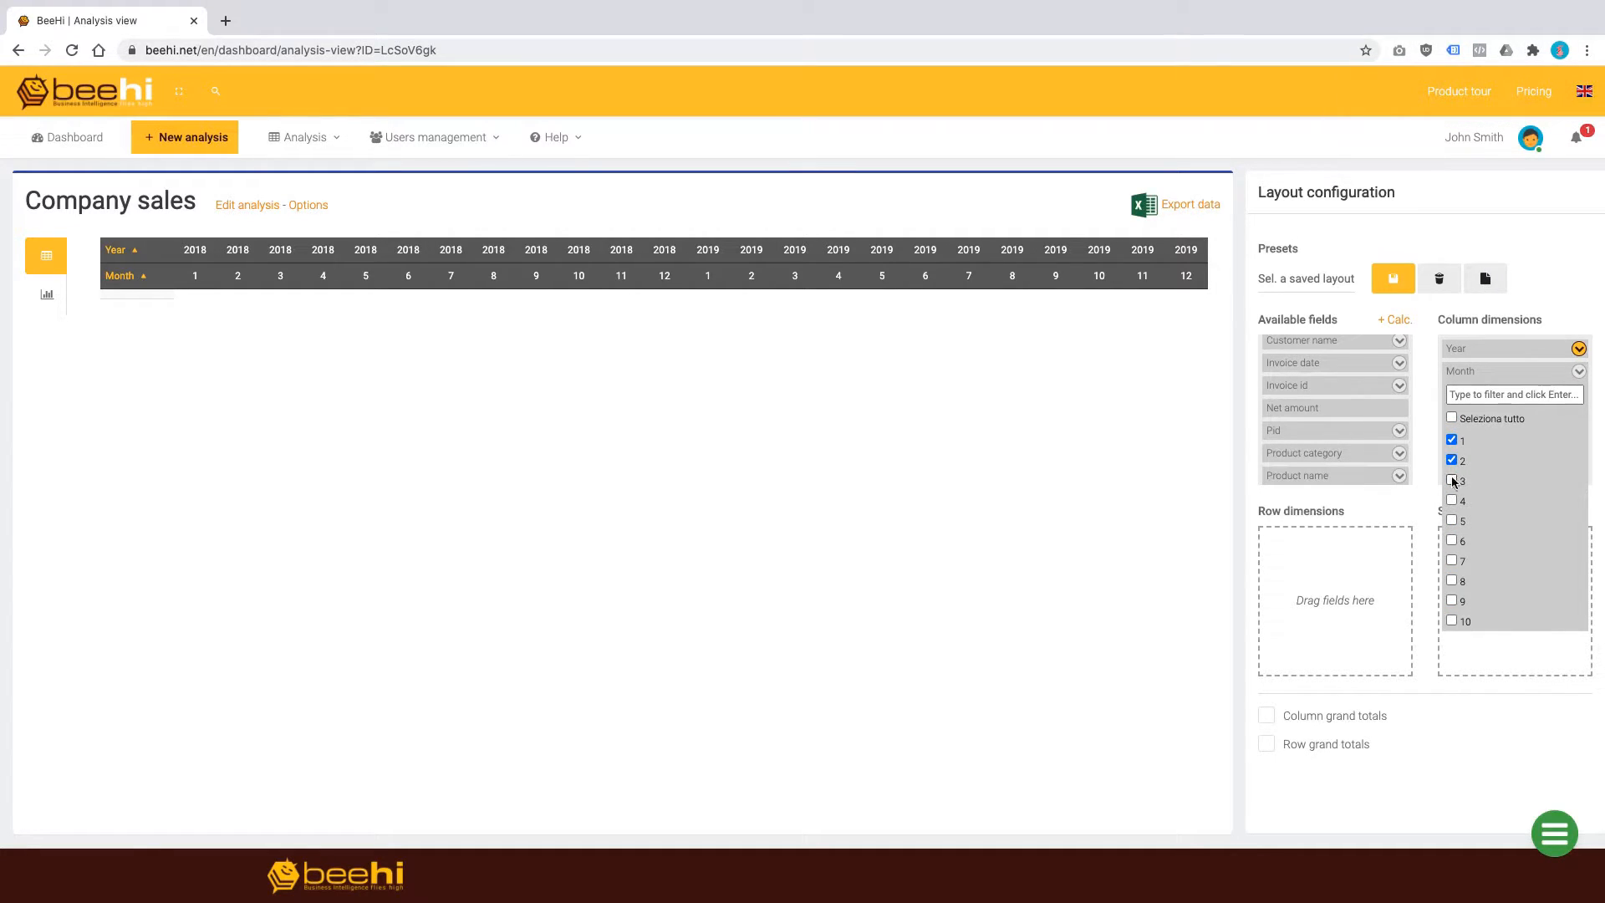
left_click(1452, 481)
left_click(1452, 520)
left_click(1452, 540)
scroll(1519, 552, "down", 3)
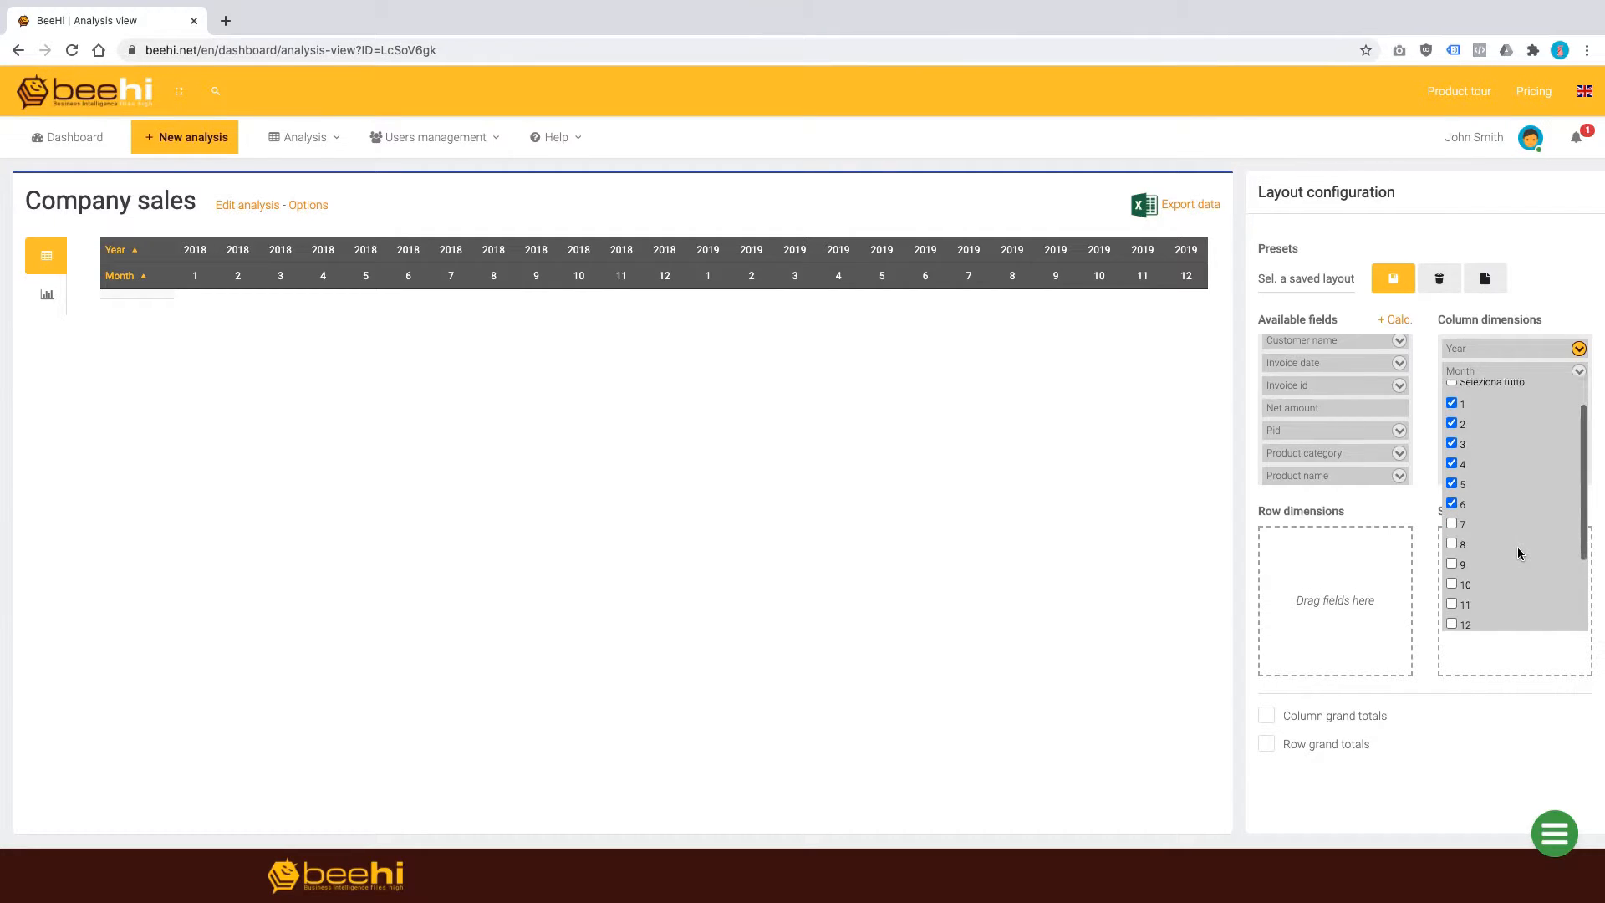
left_click(1515, 571)
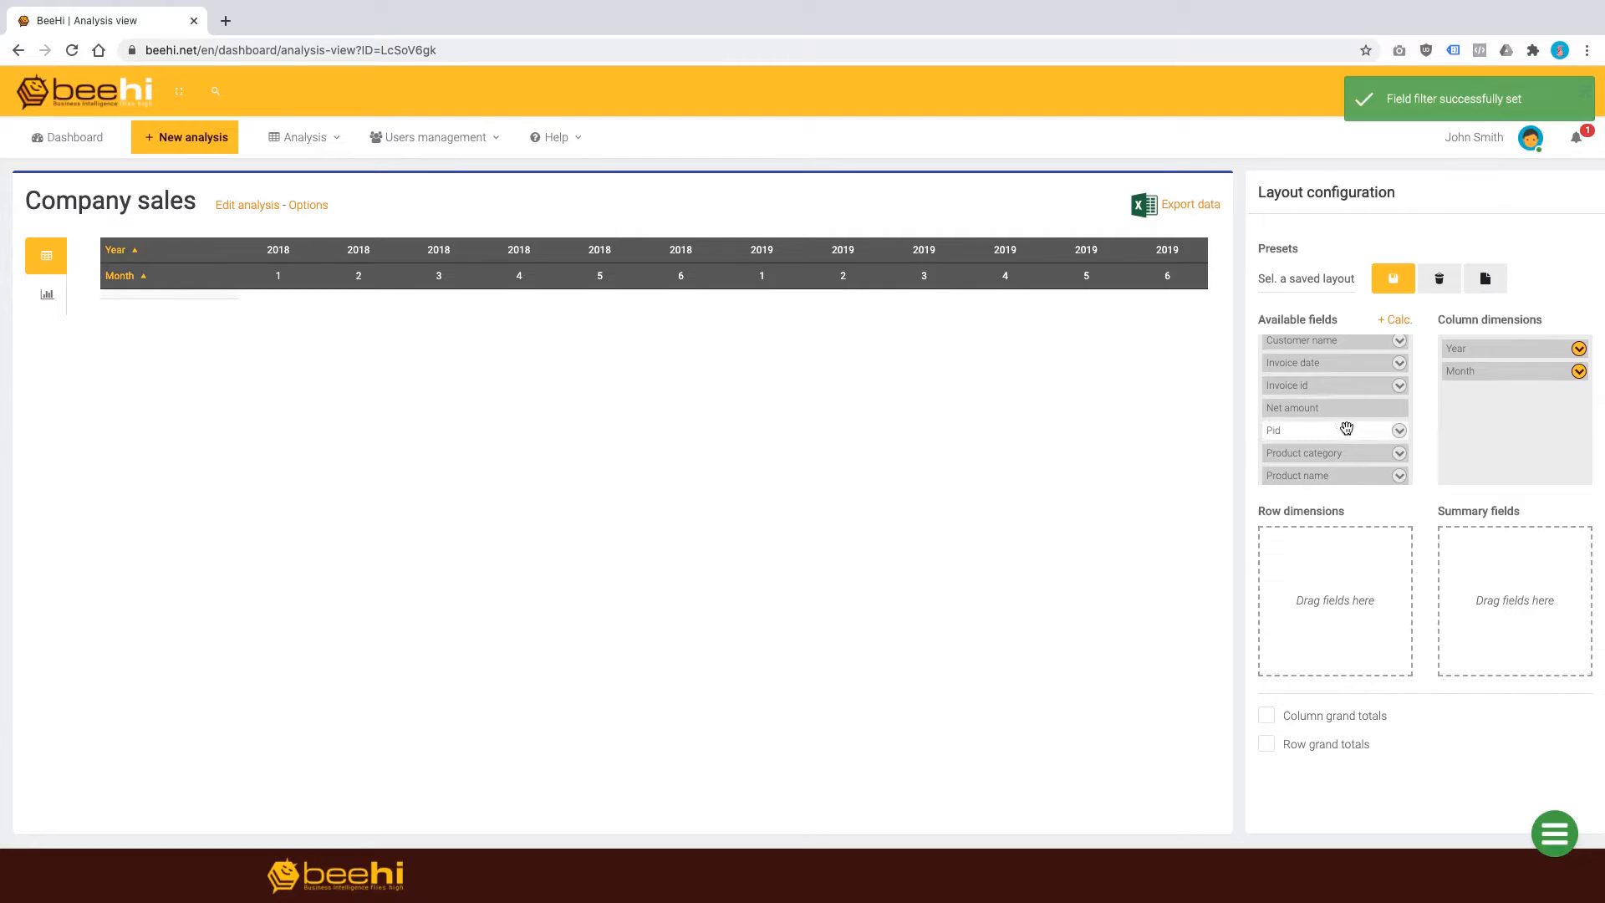
Step: Add Region and Sales representative as row dimensions, and Net amount as the summary field
scroll(1332, 424, "down", 2)
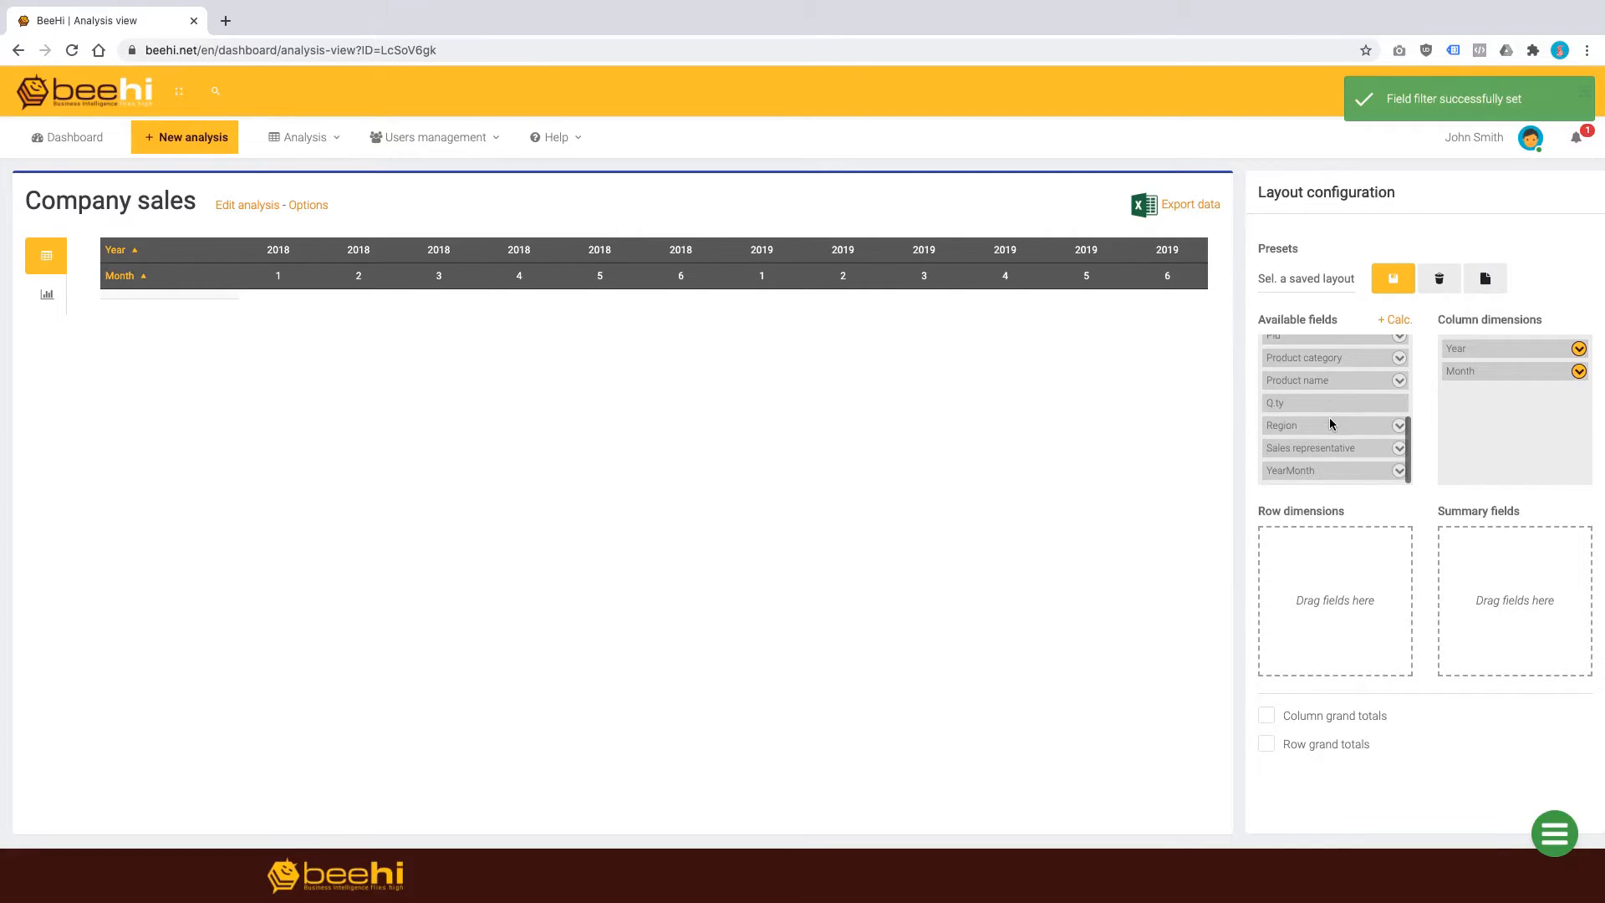
left_click_drag(1328, 424, 1330, 544)
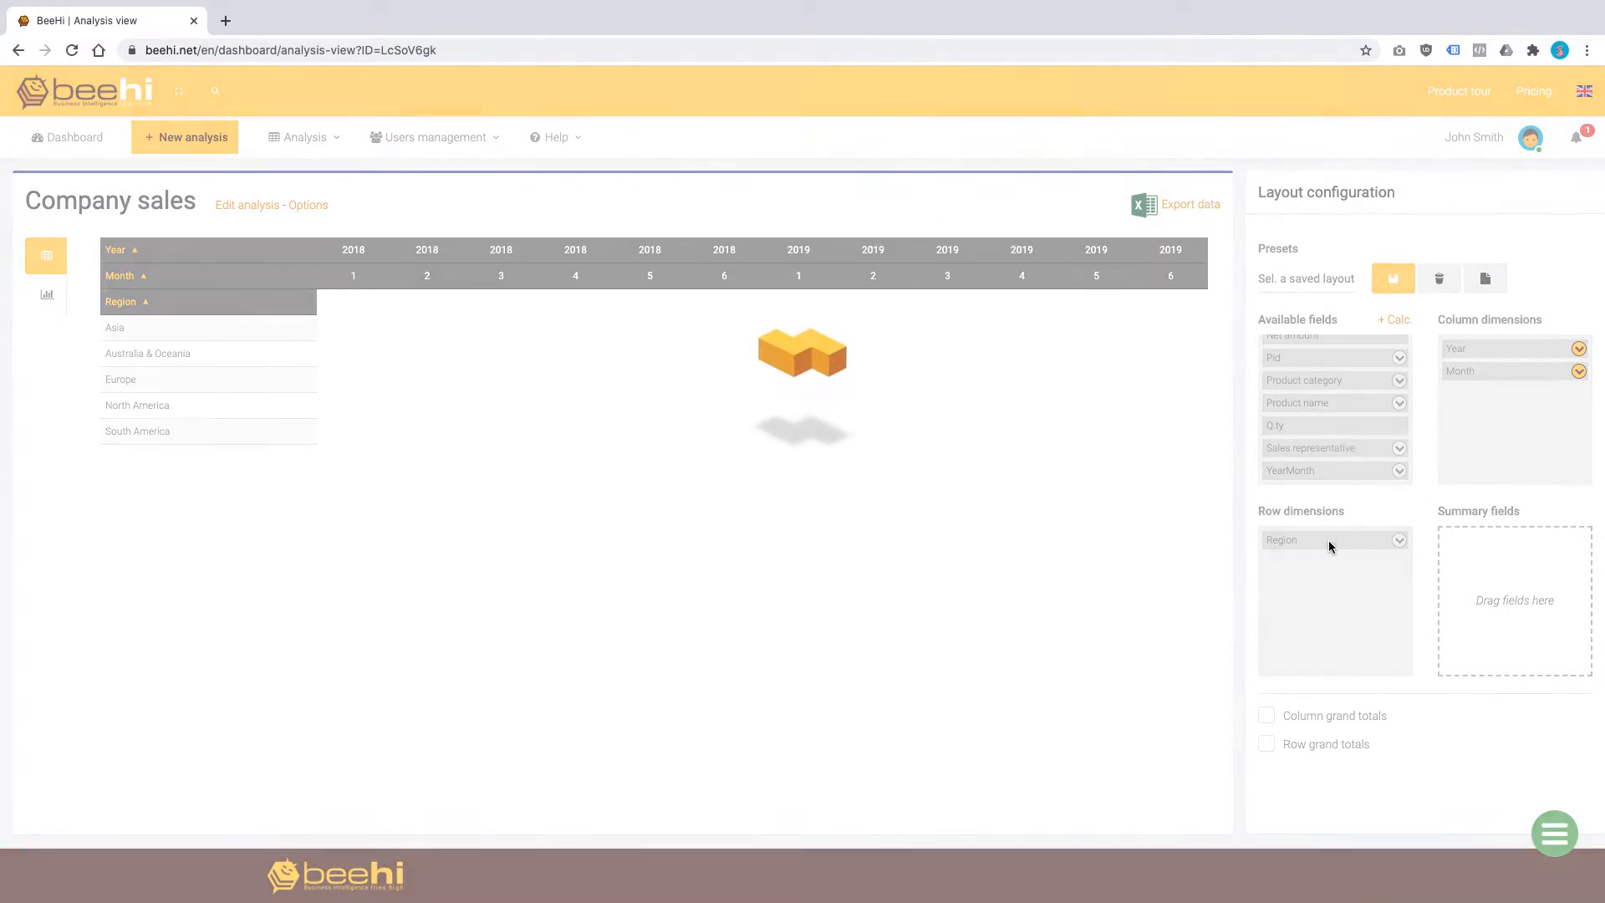
left_click_drag(1329, 449, 1331, 562)
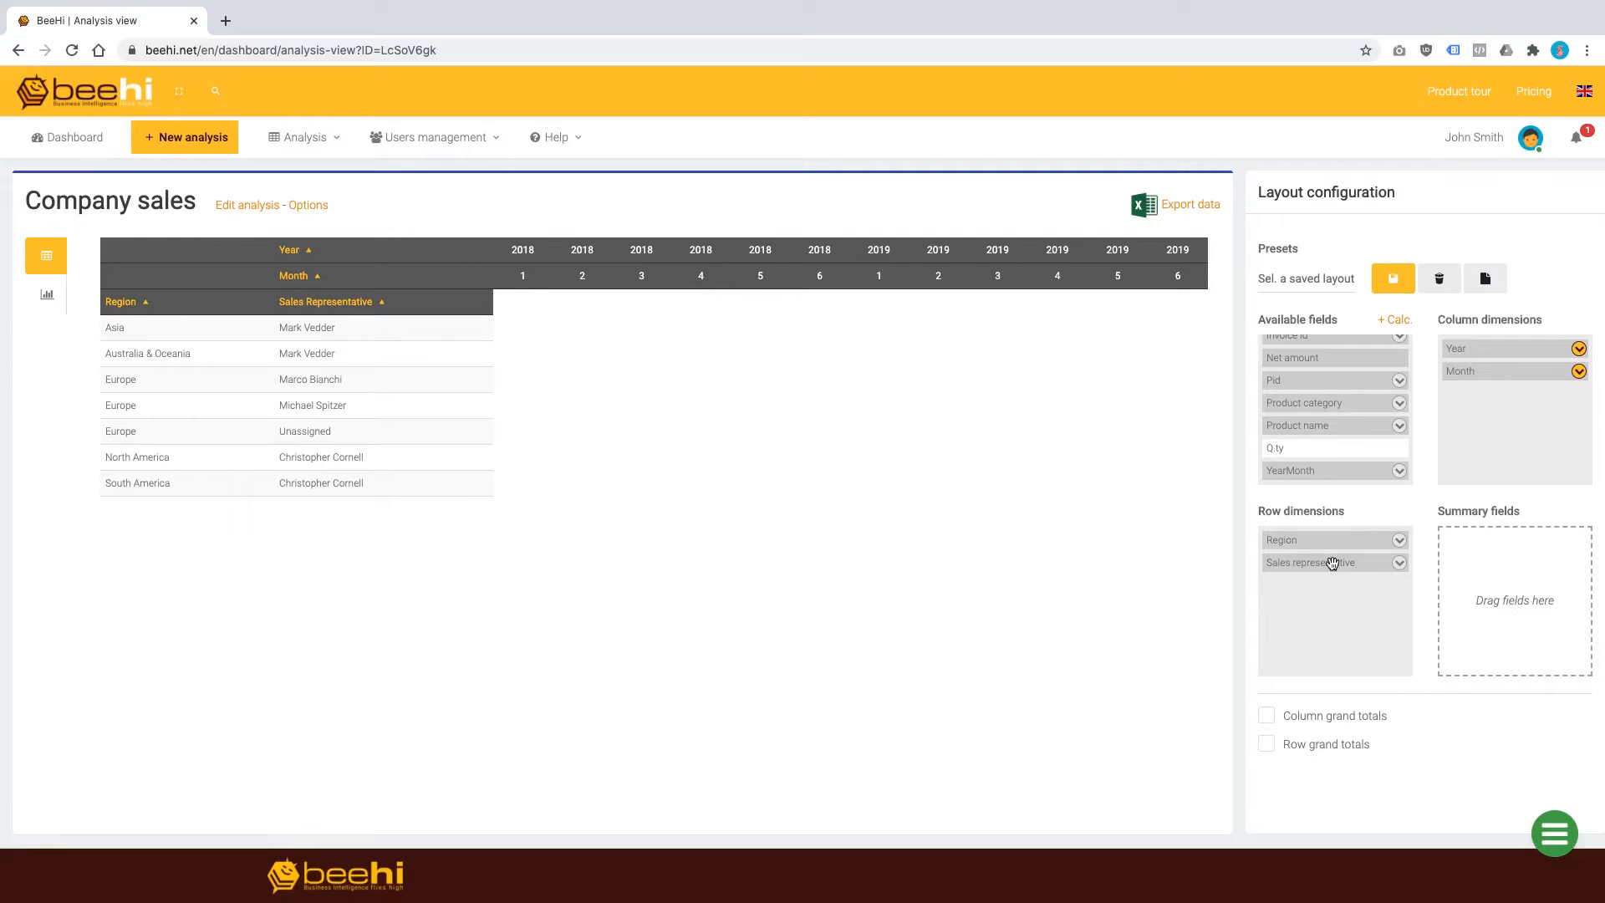
left_click_drag(1319, 359, 1498, 555)
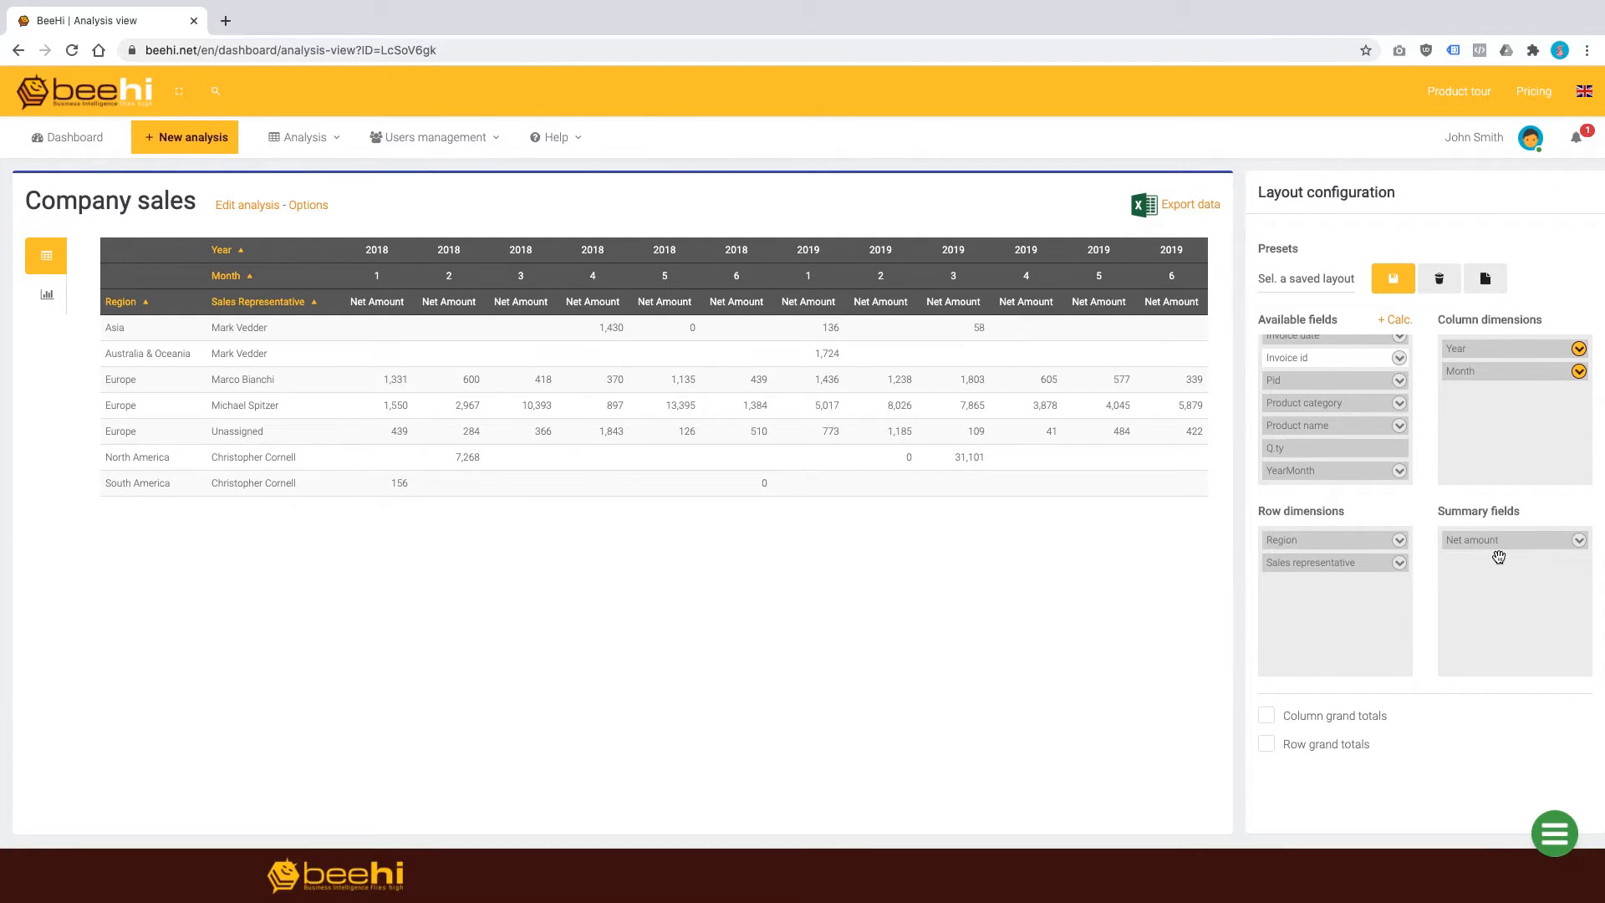
Step: Enable column grand totals and show subtotals for the Year dimension
left_click(1304, 717)
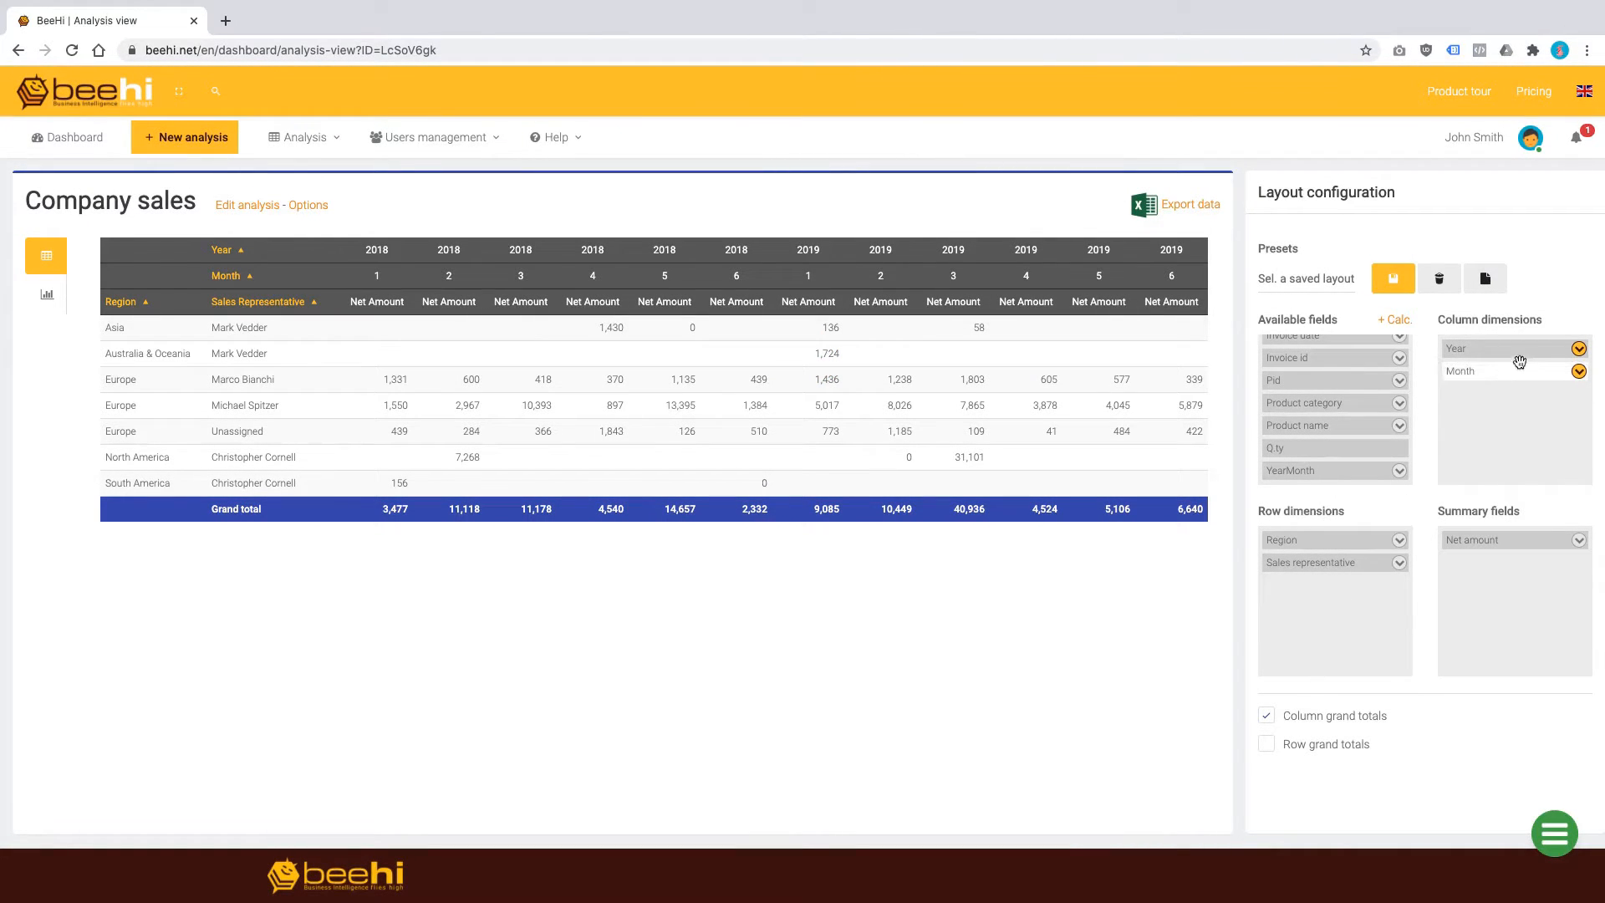
left_click(1580, 351)
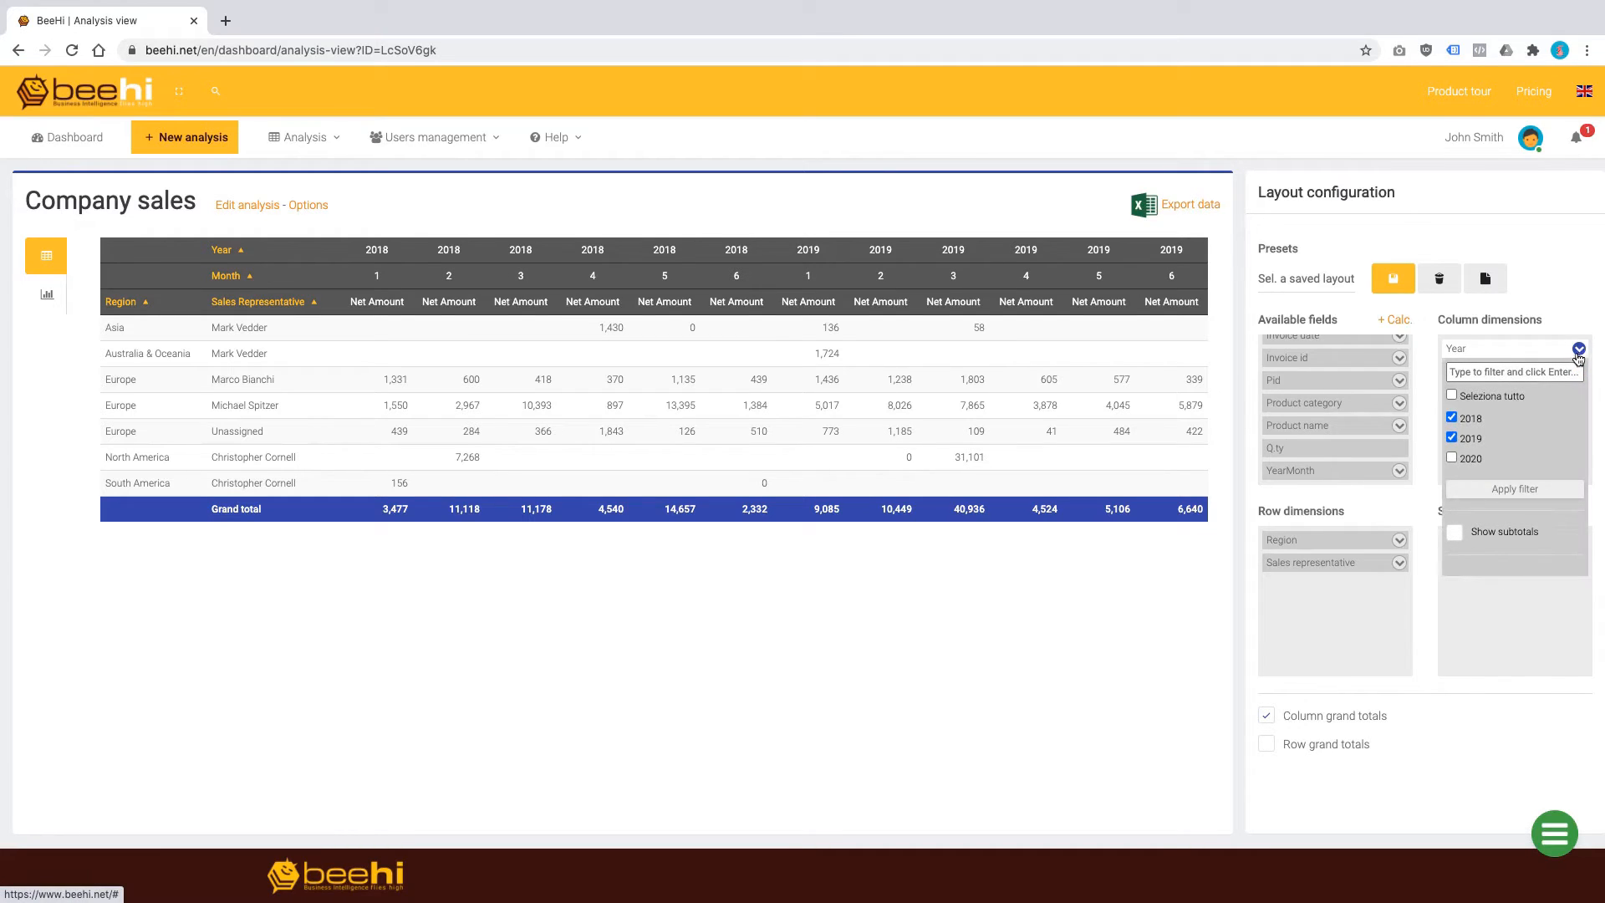
left_click(1498, 533)
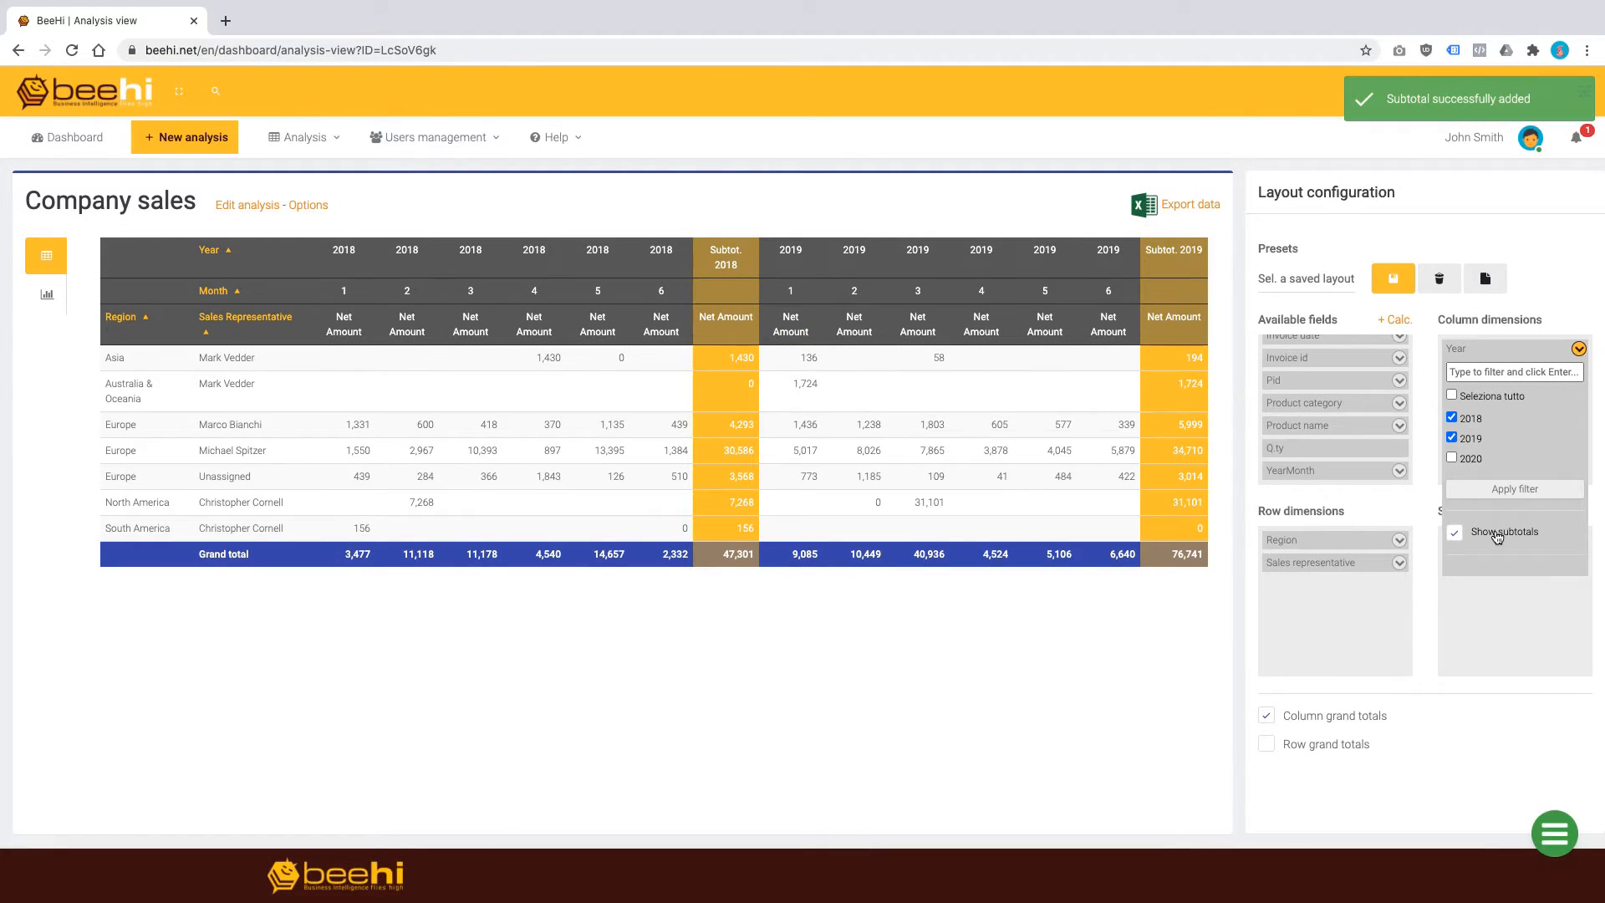
left_click(1580, 351)
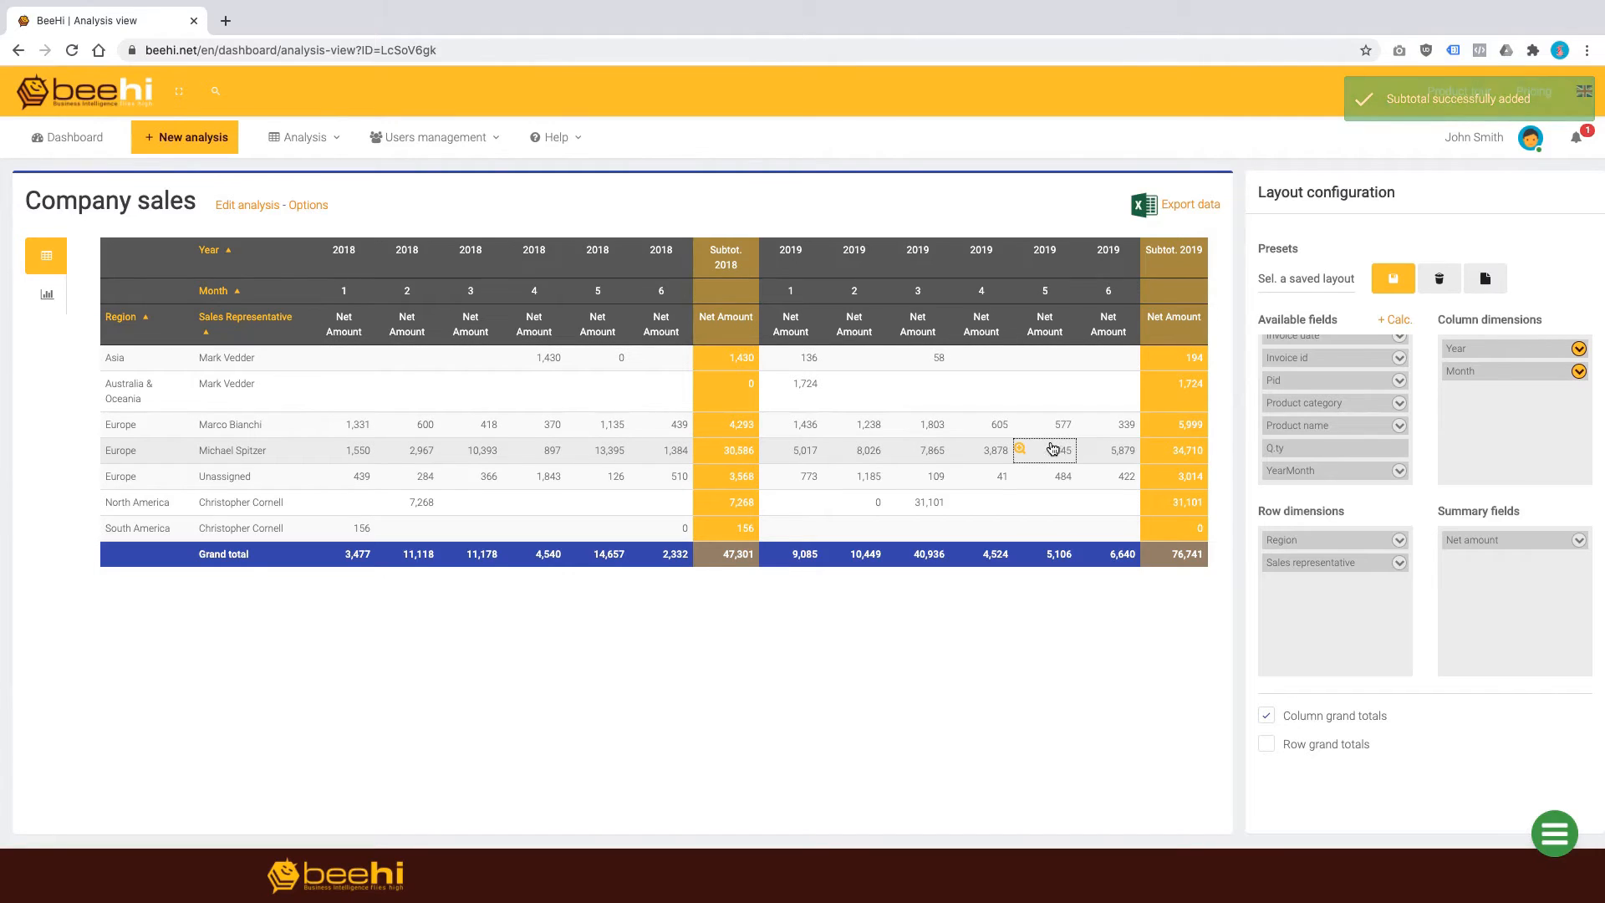
Step: View the detail records behind the 3,878 net amount for Europe in April 2019, and close the detail view
left_click(983, 451)
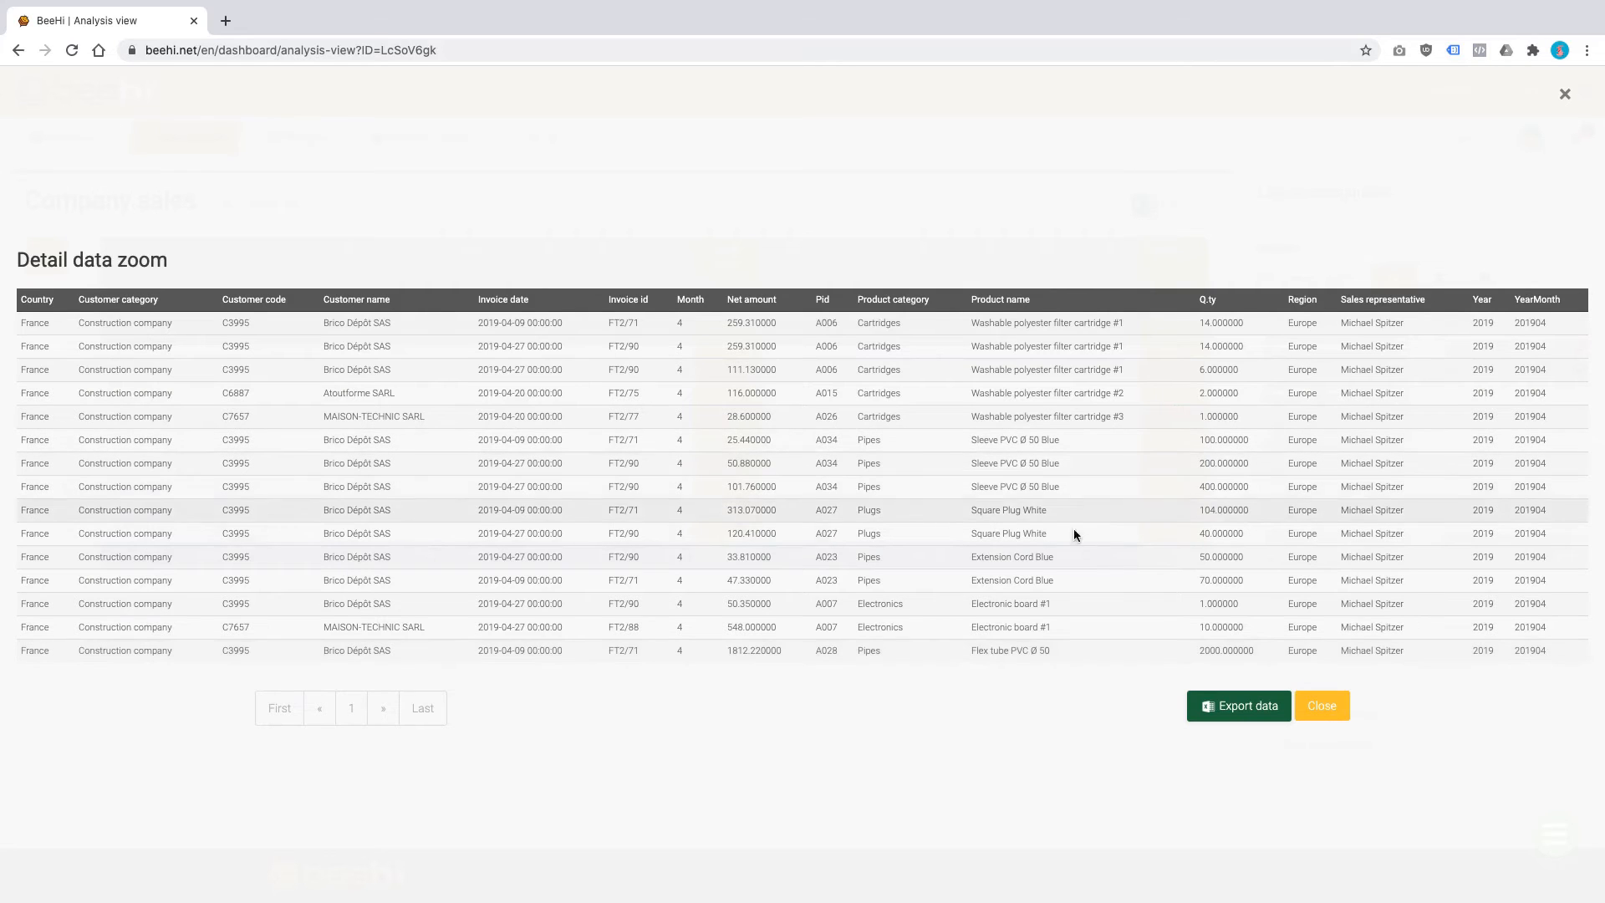
left_click(1234, 706)
left_click(1330, 710)
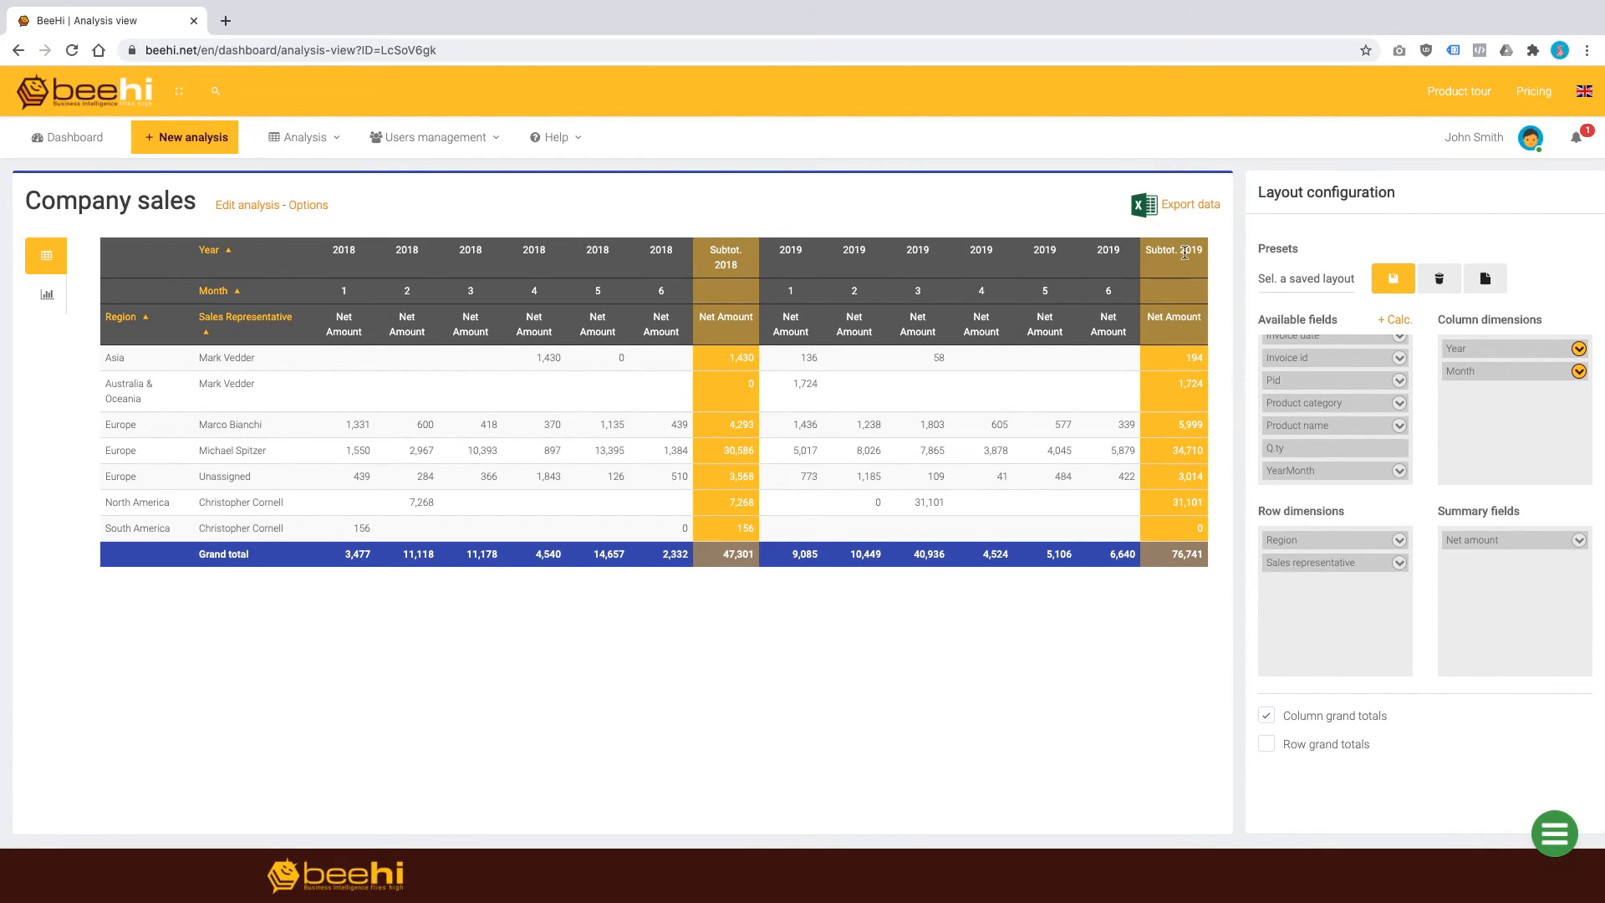
Step: Export the analysis table to Excel and save the current layout as "Turnover stat"
left_click(1179, 209)
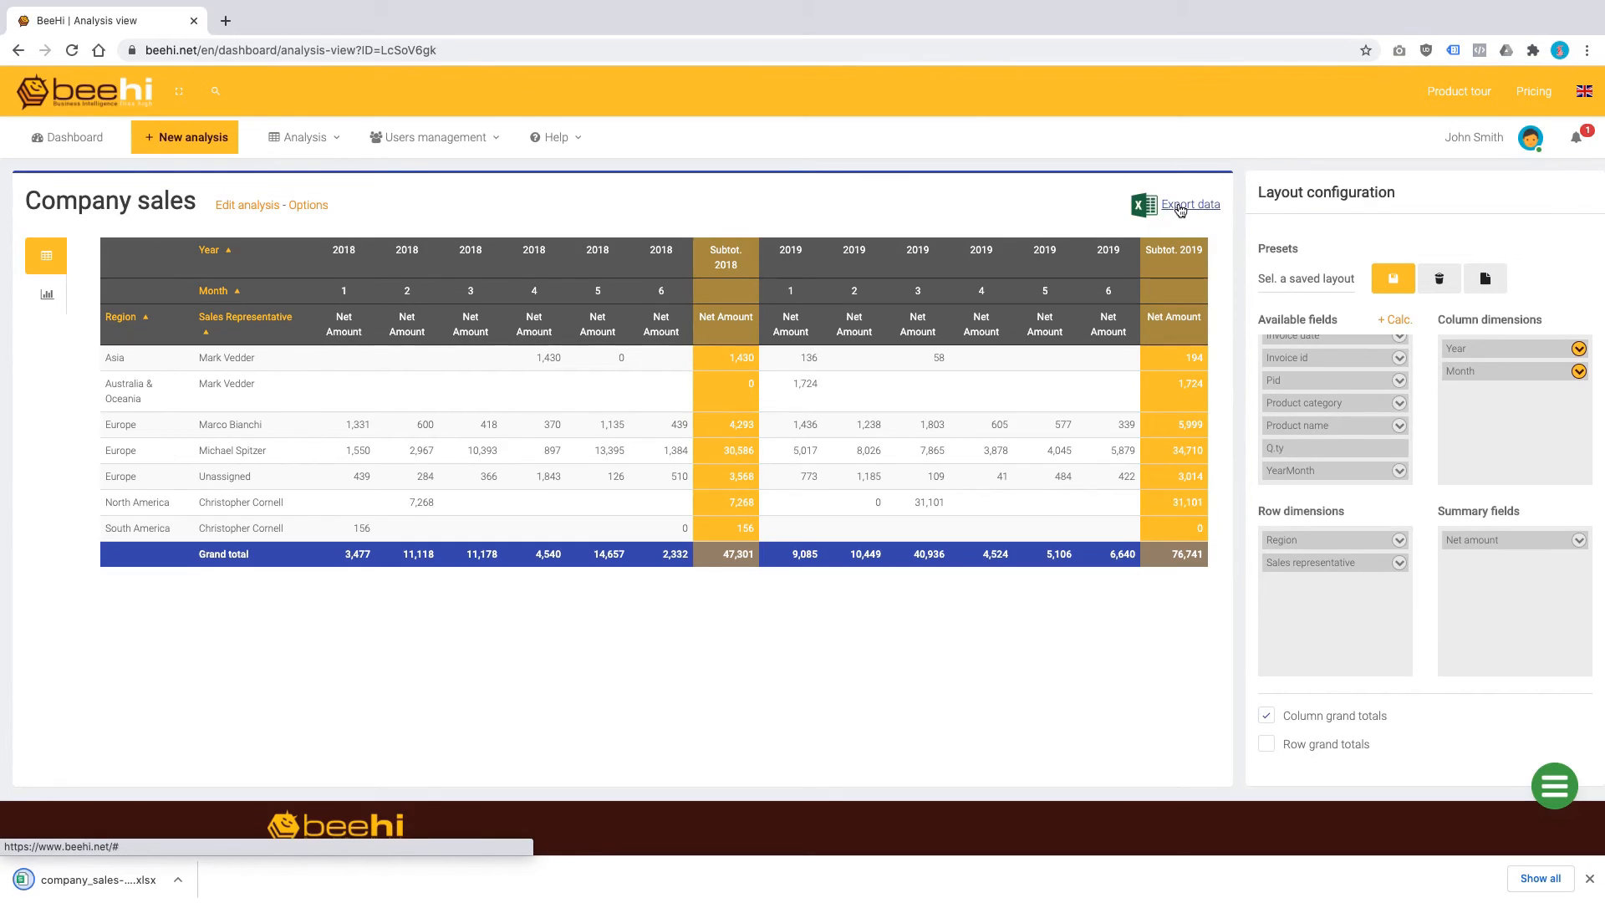
left_click(1393, 280)
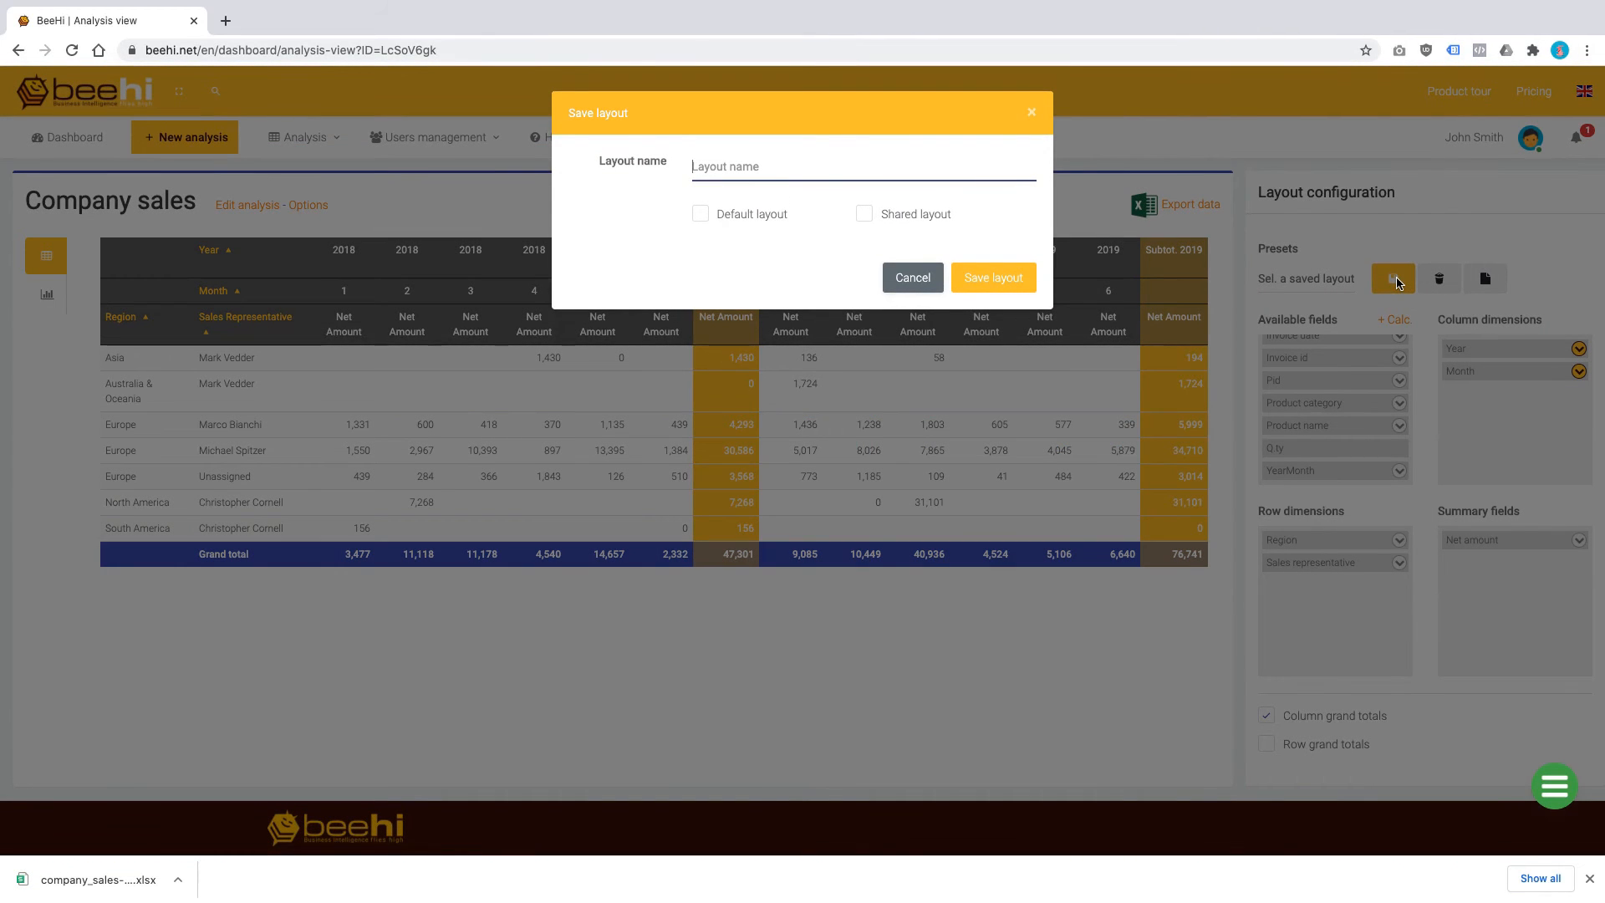
type("Turnover stat")
left_click(997, 280)
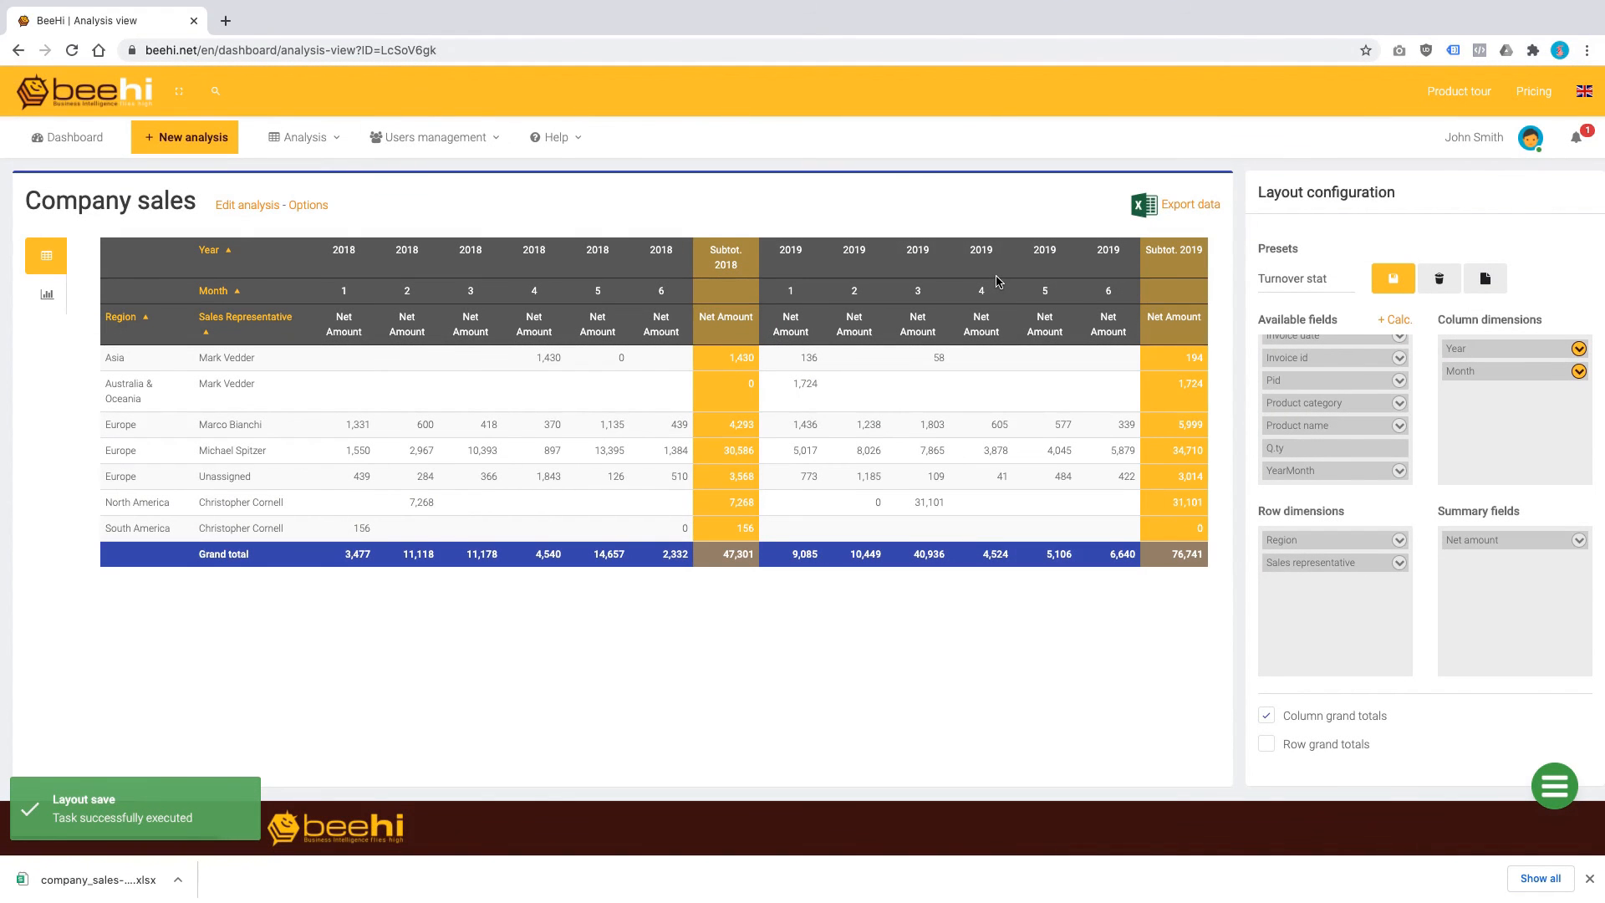